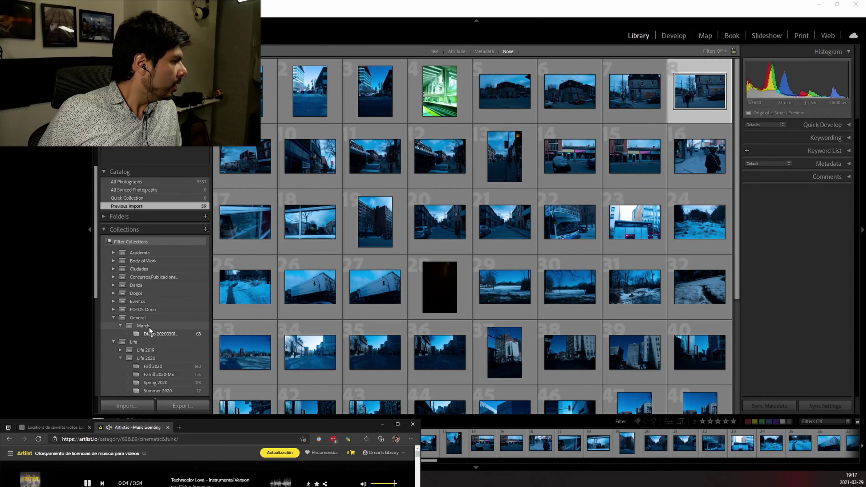
Show the March portrait shoot collection and browse to the full-length snowy plaza portrait
left_click(152, 334)
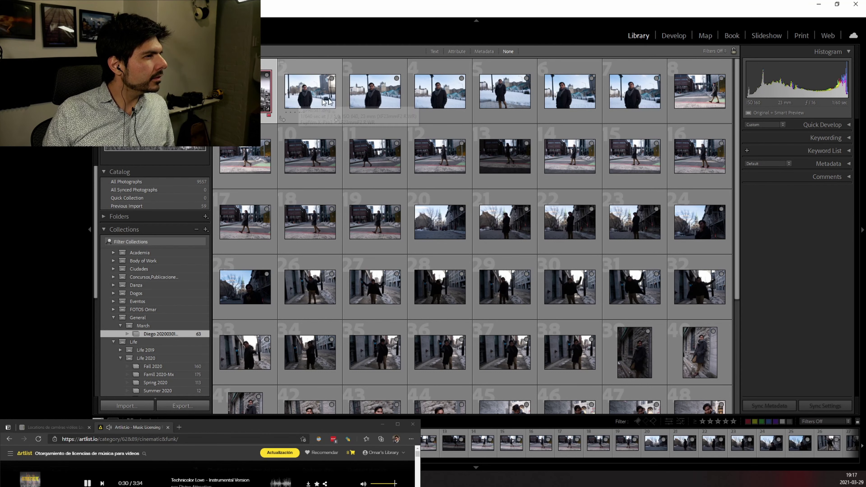
double_click(590, 97)
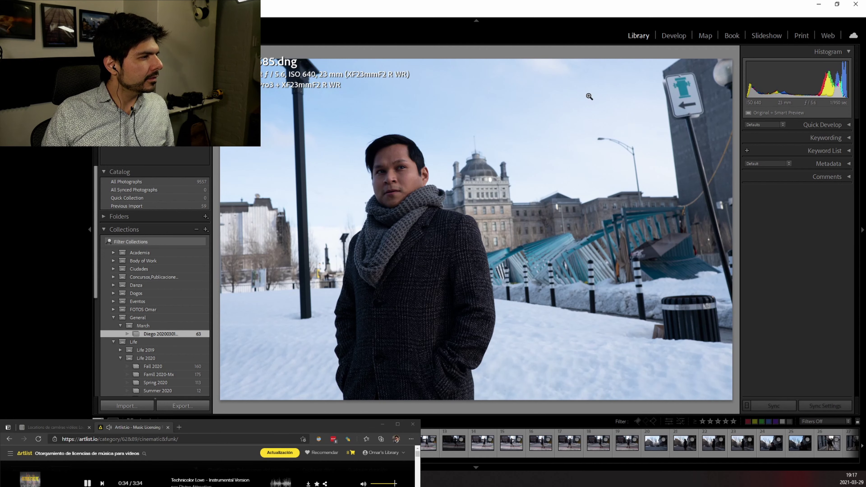
key("Right")
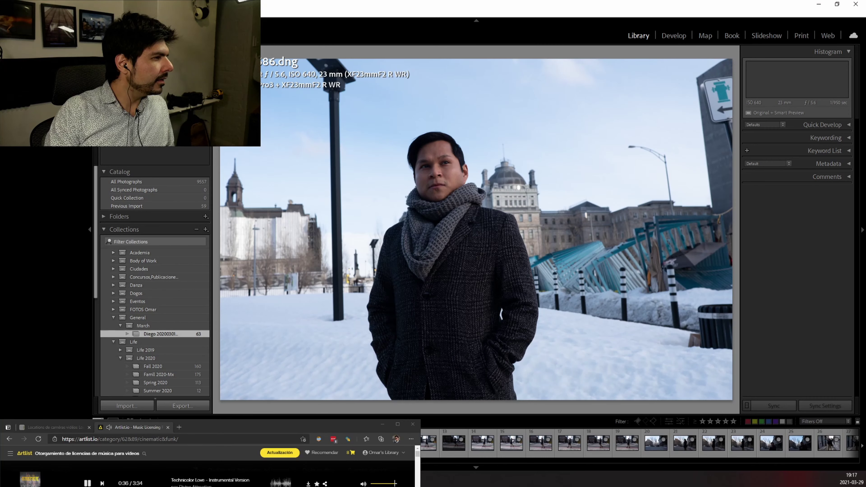
key("Left")
key("Left")
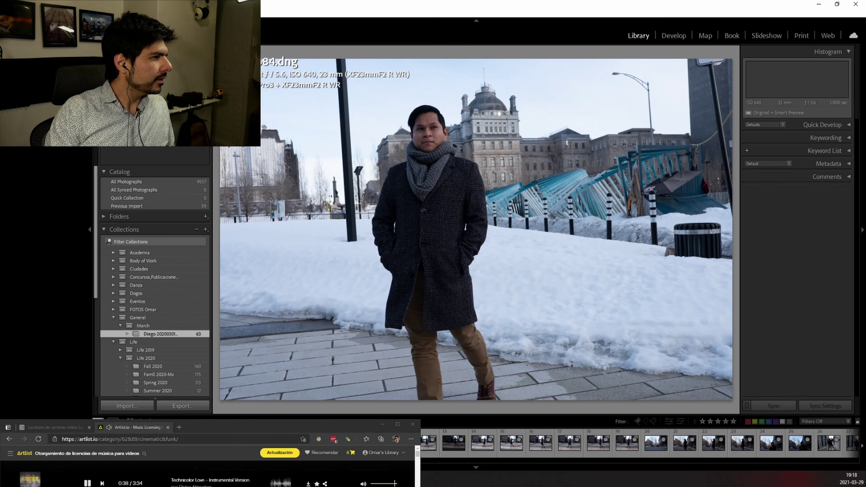
key("Left")
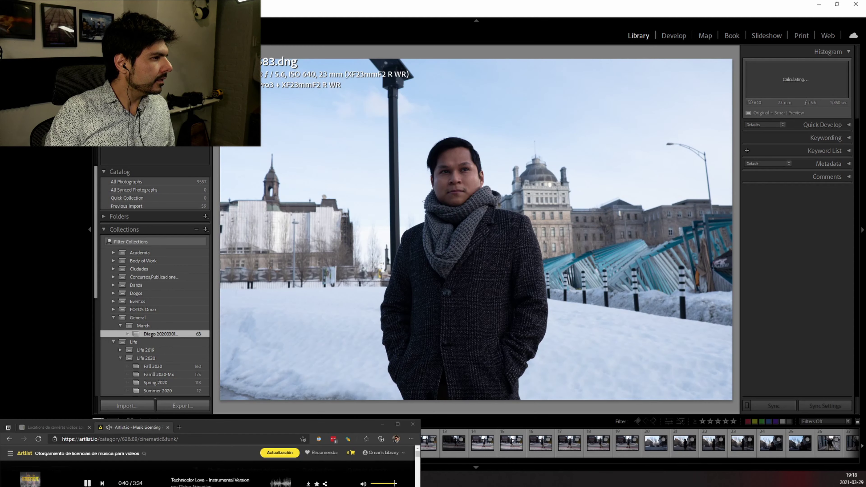
key("Left")
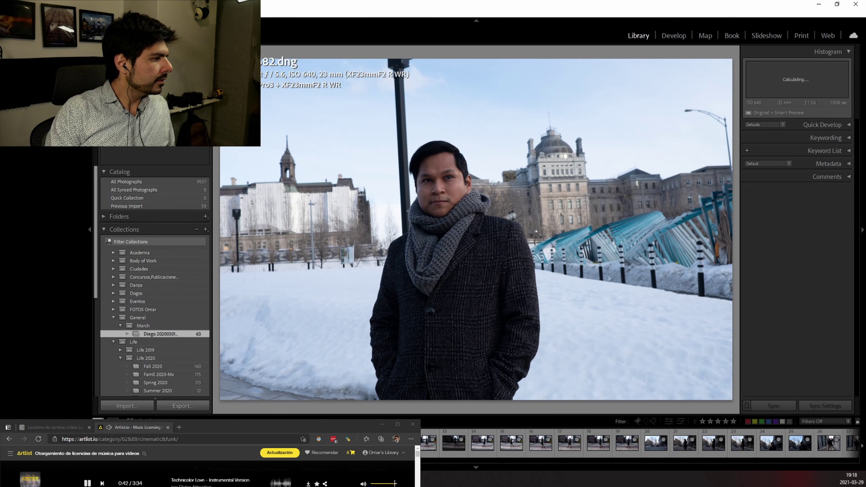
key("Right")
key("Right")
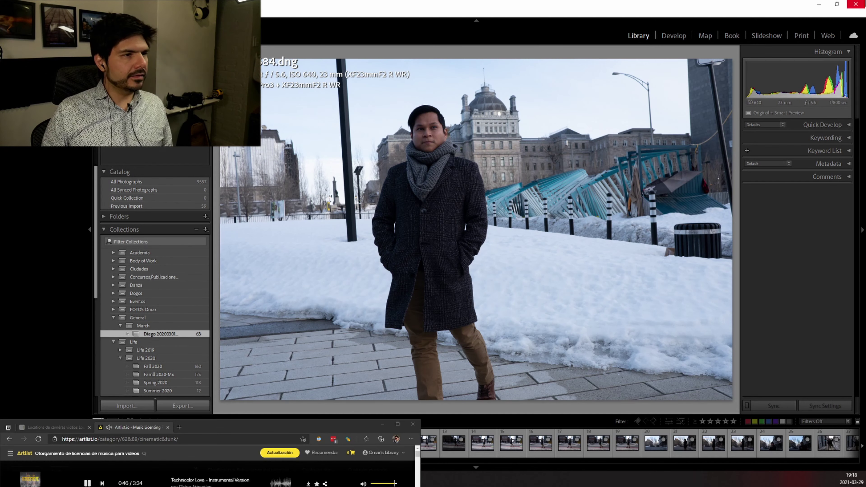
In Develop, set the portrait's treatment to Black & White with the Adobe Monochrome profile
left_click(673, 36)
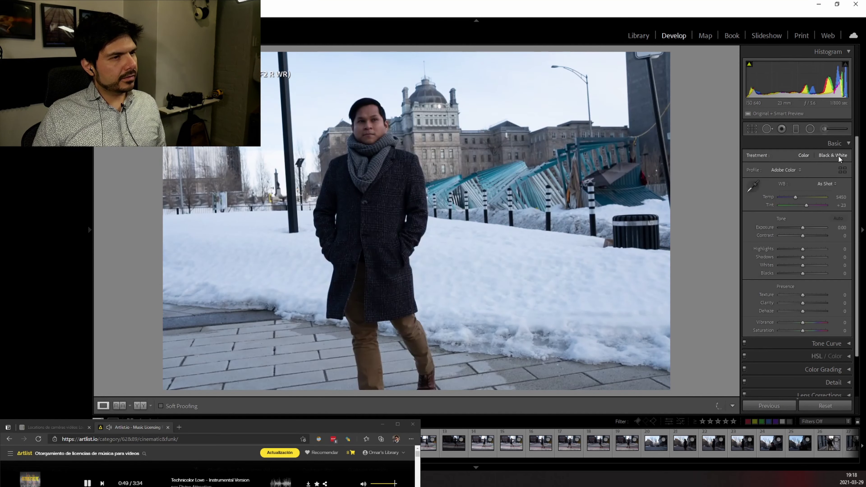
left_click(839, 156)
left_click(795, 170)
left_click(845, 173)
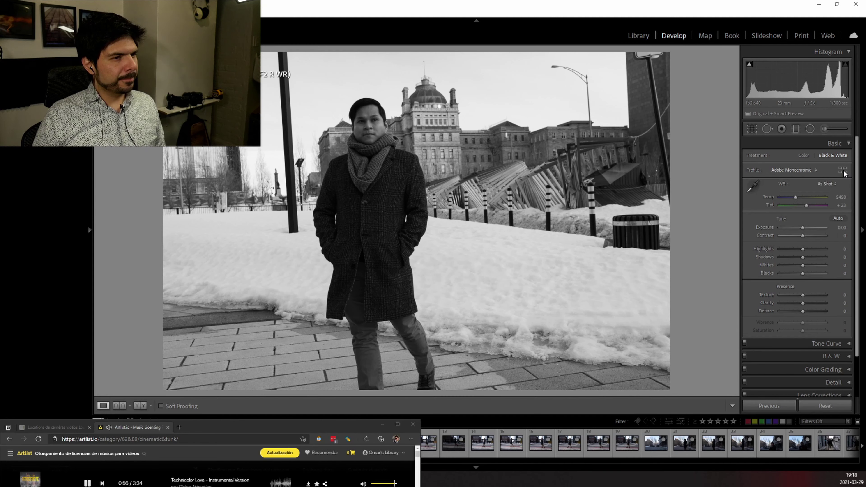
left_click(840, 143)
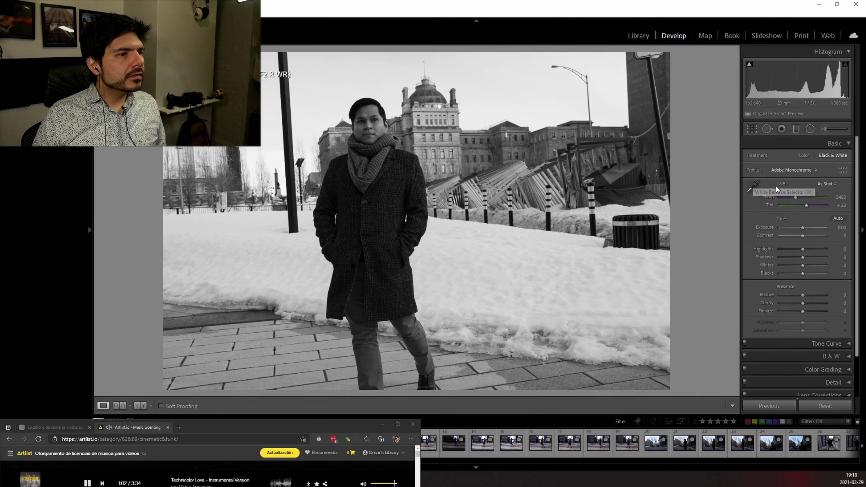
Straighten the photo along the horizon, fine-tune the rotation to 3.82°, and apply the crop
key("r")
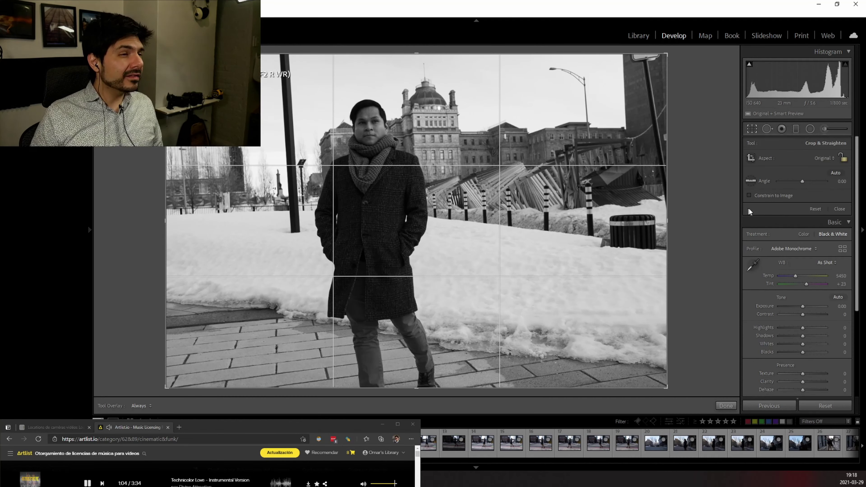
left_click(750, 180)
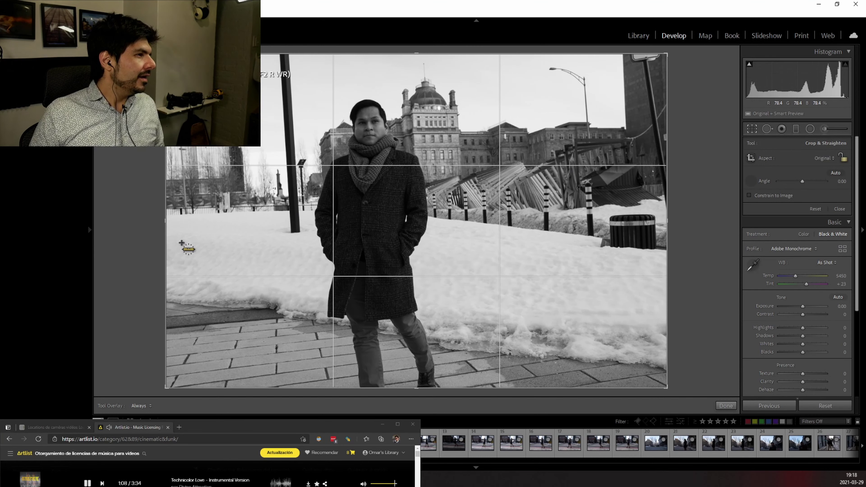
left_click_drag(182, 243, 676, 214)
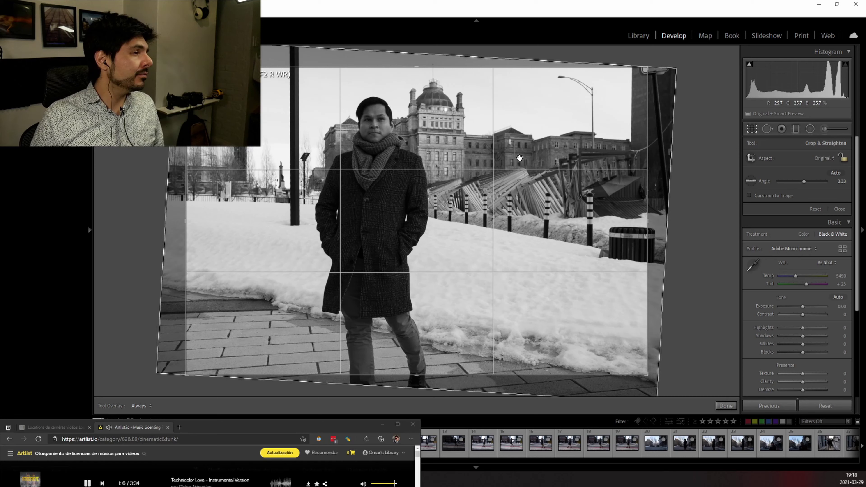
left_click_drag(657, 64, 656, 63)
key("Return")
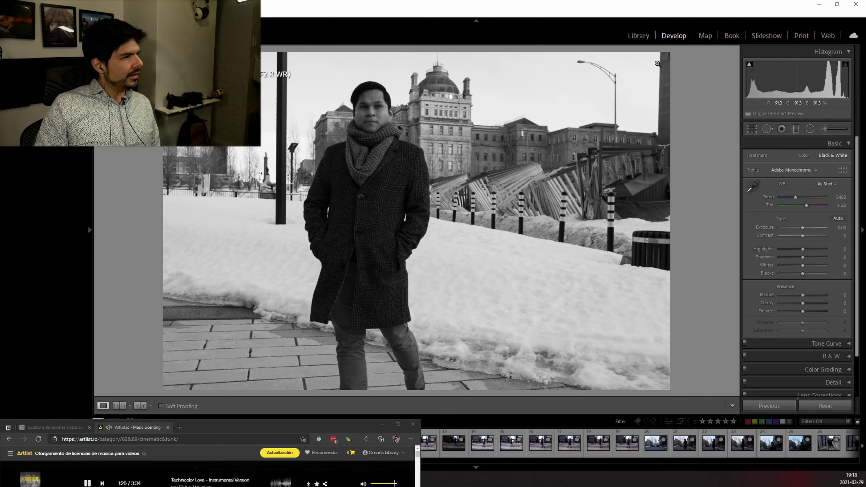
Preview Adobe Monochrome, then apply the Camera ACROS+R Filter profile from the Profile Browser
left_click(841, 170)
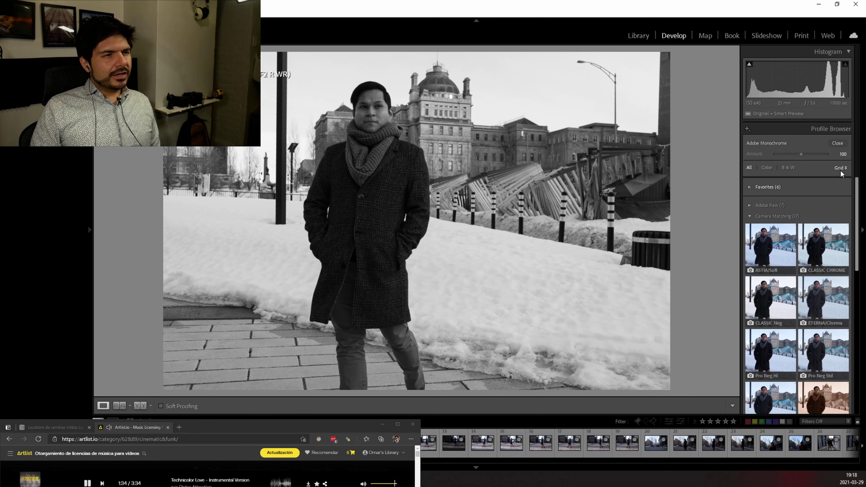
left_click(767, 205)
left_click(824, 245)
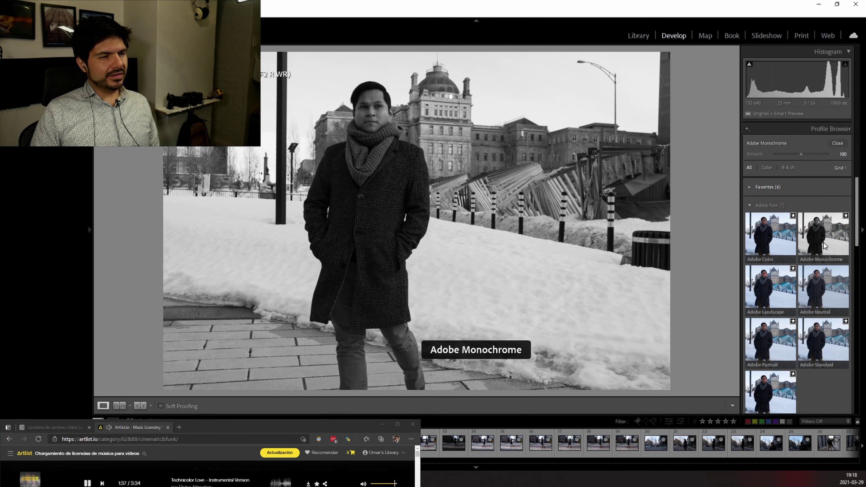
scroll(821, 273, "down", 10)
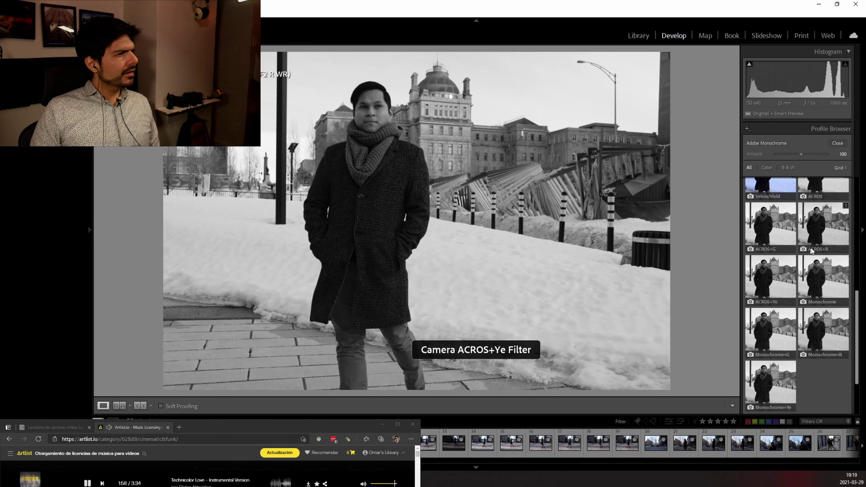
left_click(829, 225)
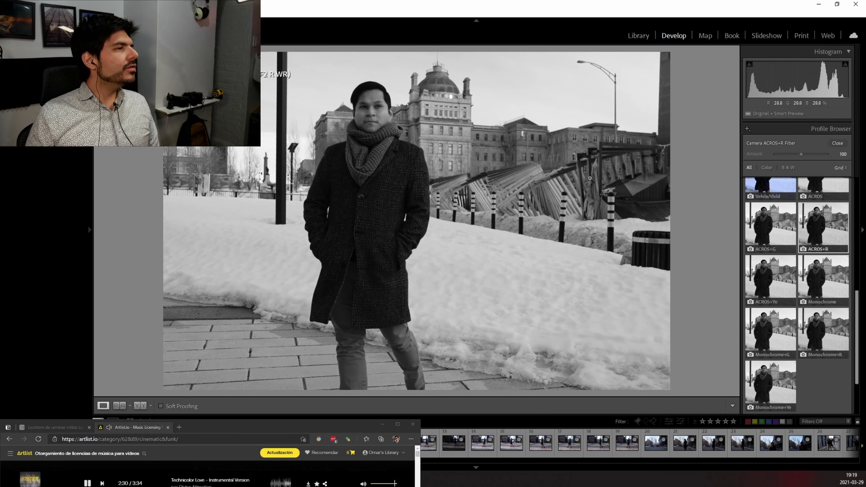
left_click(838, 143)
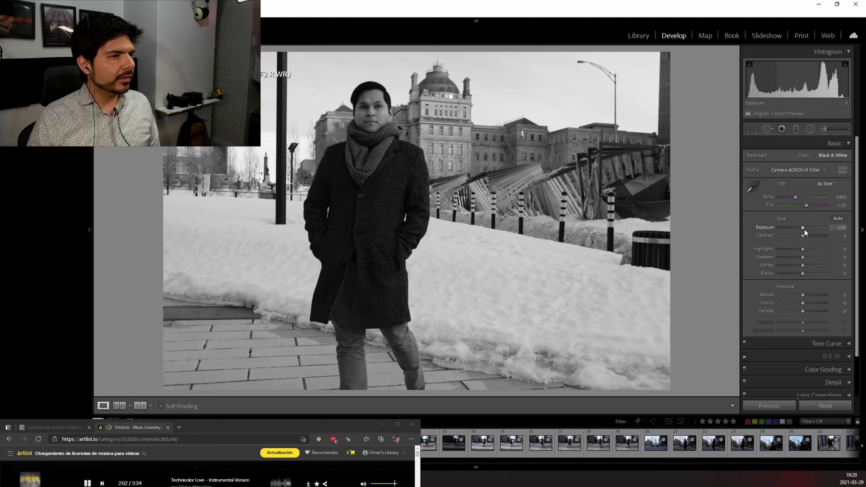
Reset Exposure to 0.00 and raise Contrast to about +35
left_click_drag(802, 229, 803, 228)
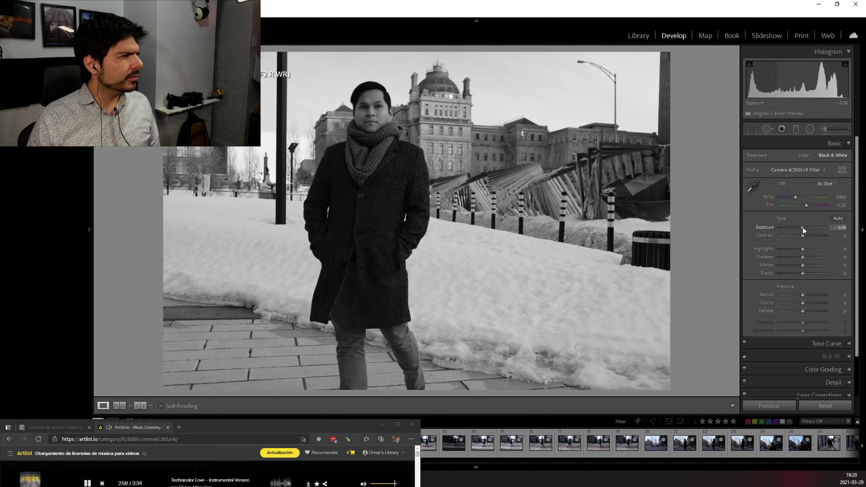
double_click(803, 228)
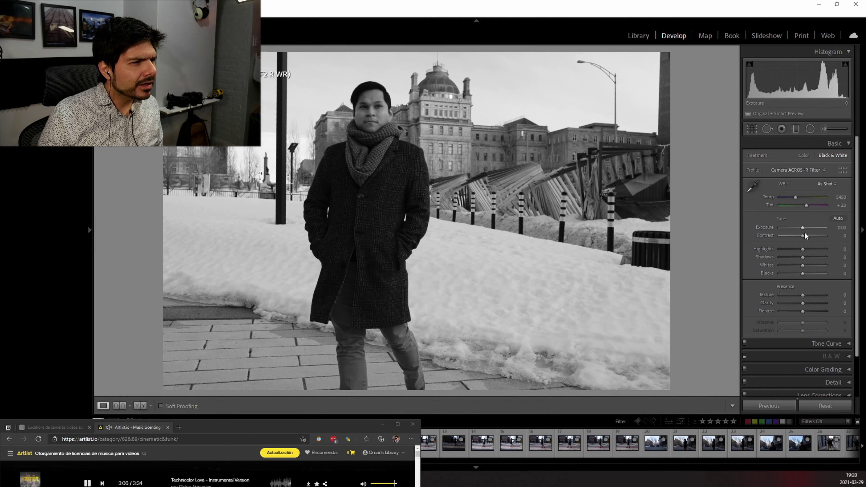
left_click_drag(804, 235, 810, 237)
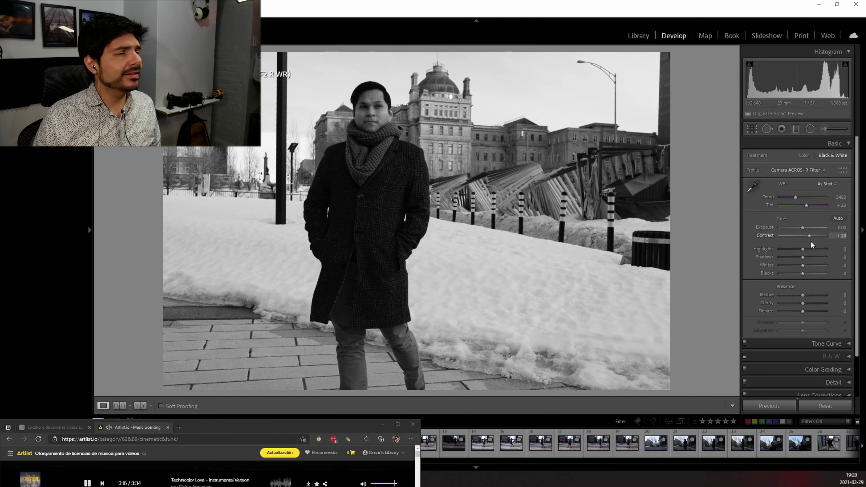
left_click_drag(810, 241, 813, 243)
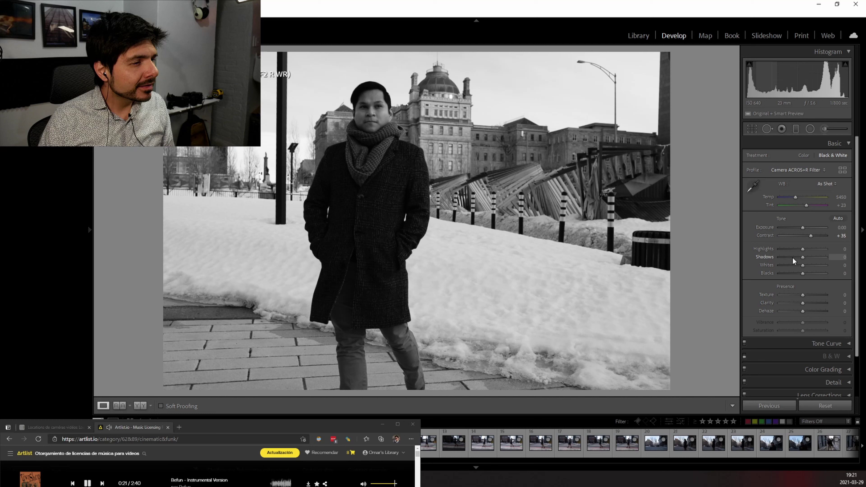
Lift global Highlights to +21 and start an Adjustment Brush on the man's face
mouse_move(803, 249)
left_mouse_down()
mouse_move(812, 248)
mouse_move(802, 247)
left_mouse_up()
left_click(822, 129)
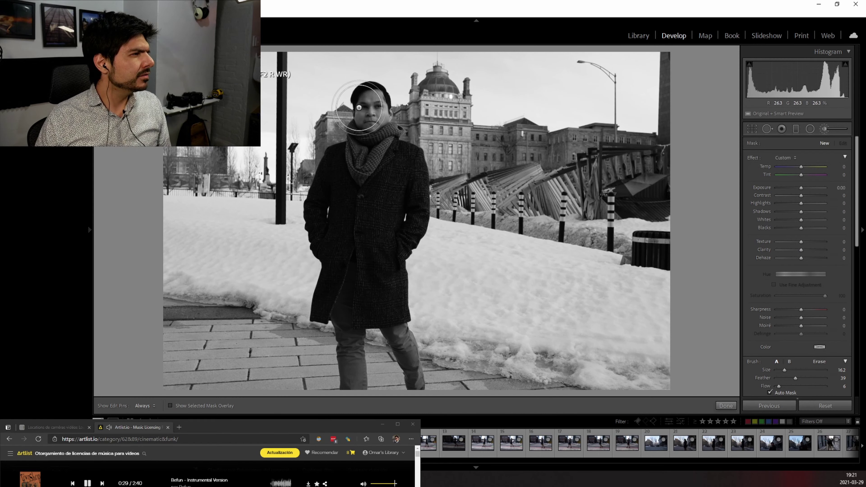
key("h")
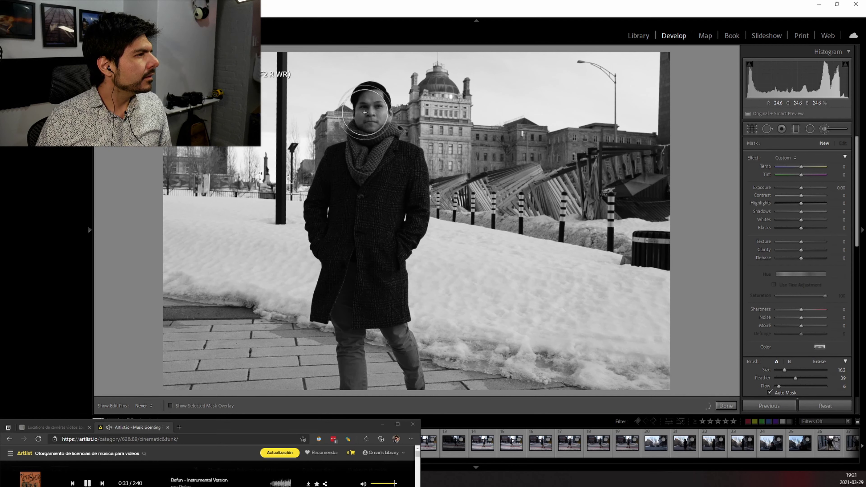
key("h")
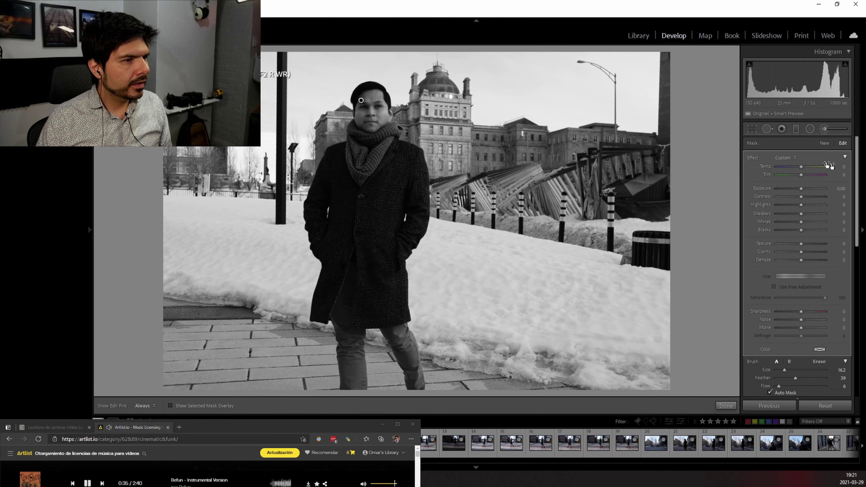
Brighten the brushed face to Exposure 1.04, nudge highlights up and pull shadows down
mouse_move(801, 189)
left_mouse_down()
mouse_move(810, 189)
mouse_move(795, 198)
left_mouse_up()
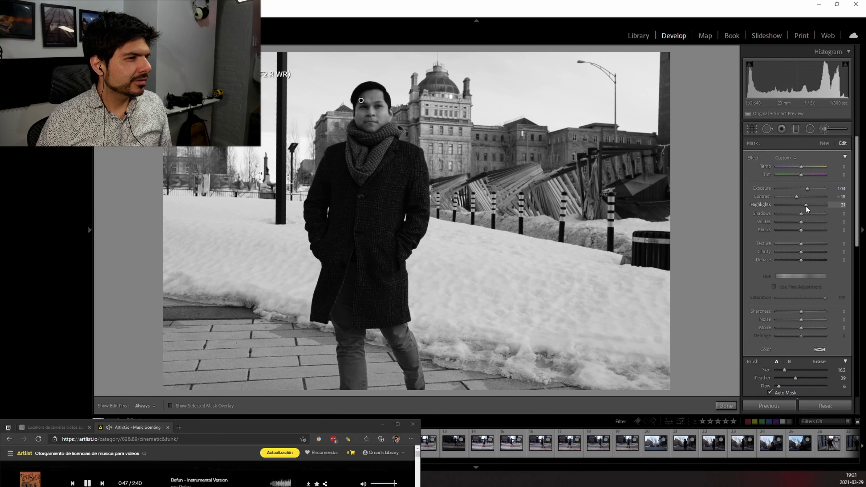
left_click_drag(806, 209, 807, 208)
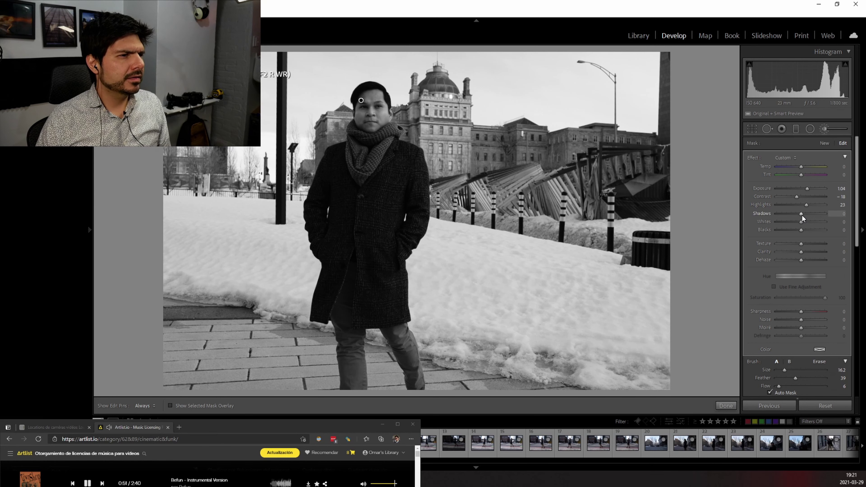
mouse_move(801, 214)
left_mouse_down()
mouse_move(791, 213)
mouse_move(831, 211)
mouse_move(798, 209)
mouse_move(810, 211)
mouse_move(791, 217)
mouse_move(801, 220)
mouse_move(795, 228)
left_mouse_up()
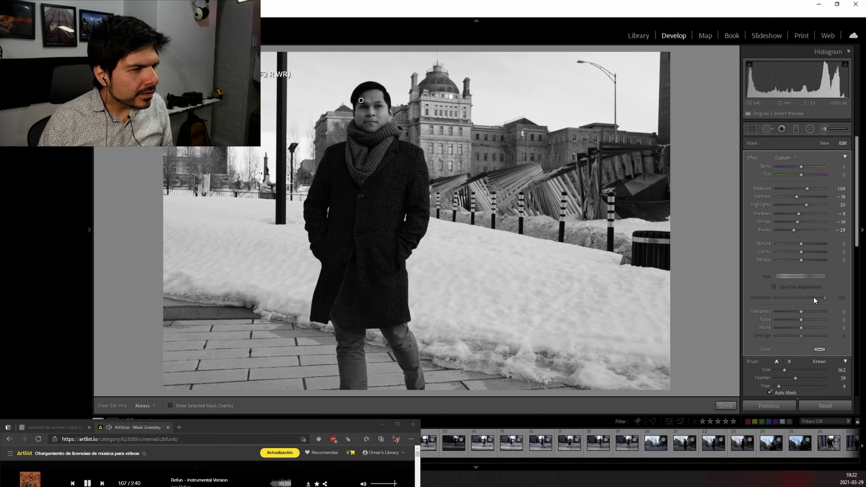
Lower the face brush's Sharpness to −41, Texture −31, Clarity −21 and Dehaze −29
scroll(814, 299, "down", 3)
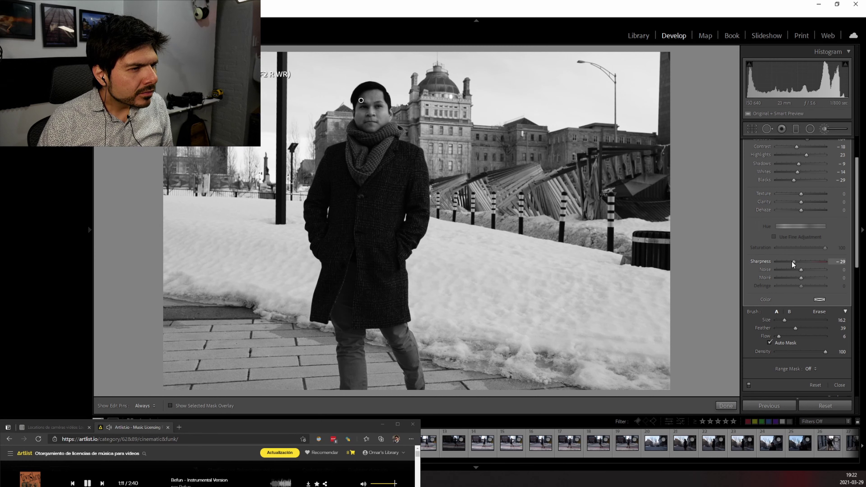
left_click_drag(793, 261, 775, 260)
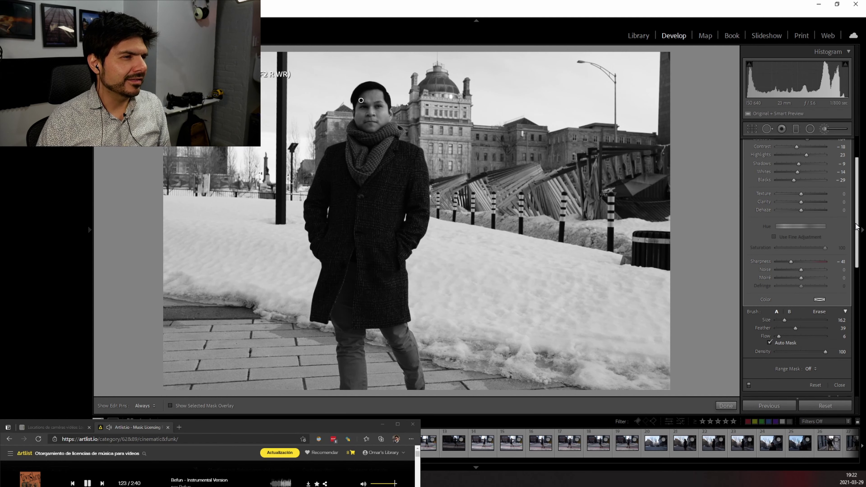
scroll(857, 227, "up", 2)
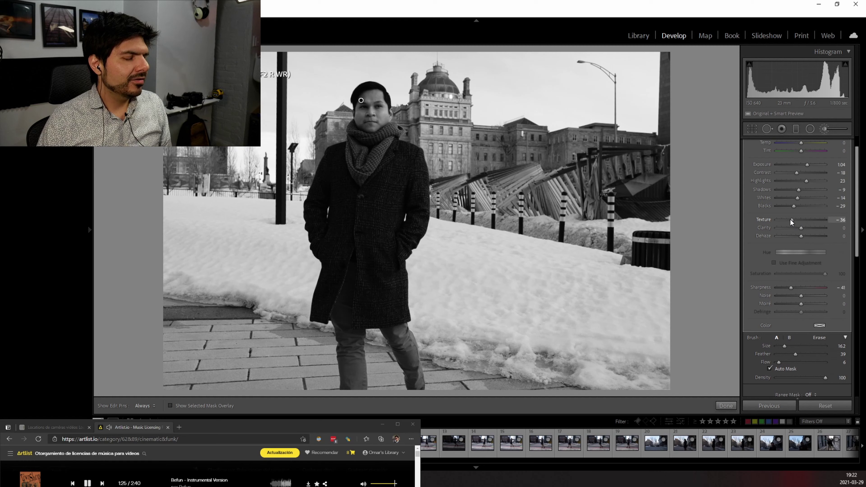
left_click_drag(790, 219, 788, 219)
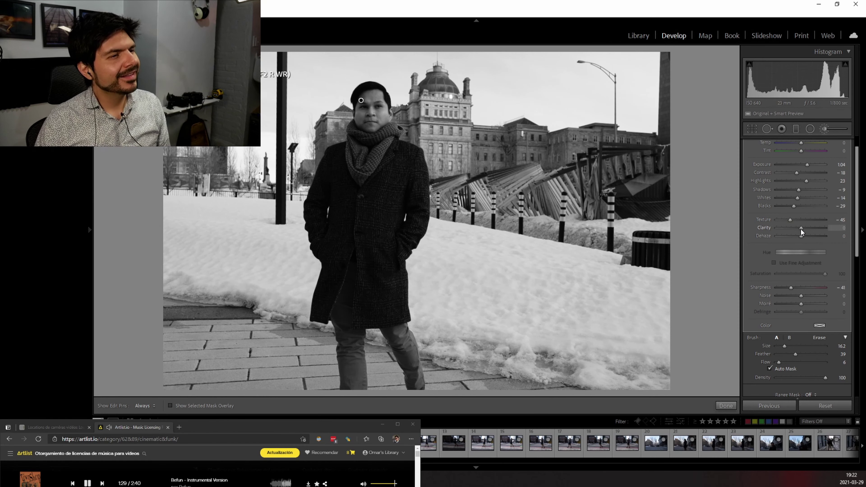
left_click_drag(802, 229, 795, 230)
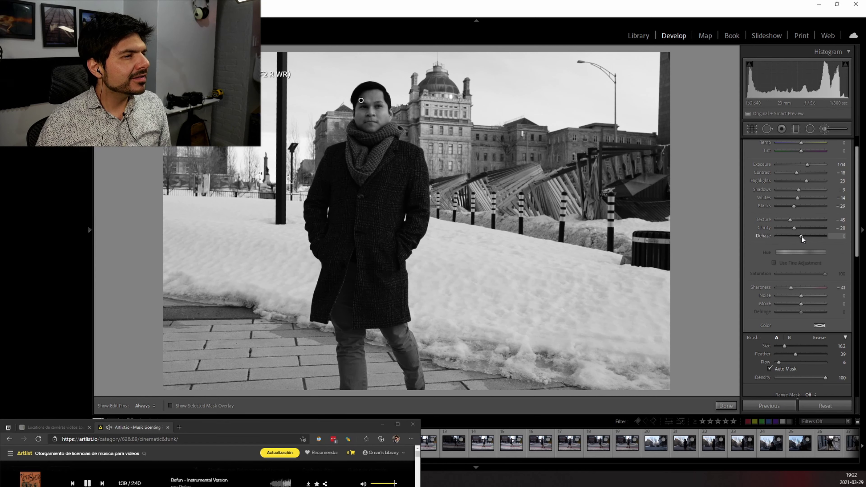
left_click_drag(801, 236, 793, 235)
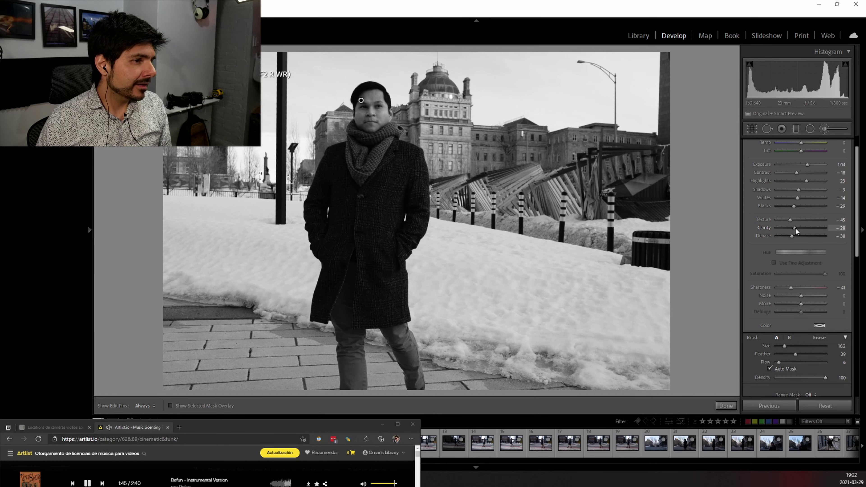
left_click_drag(795, 229, 796, 237)
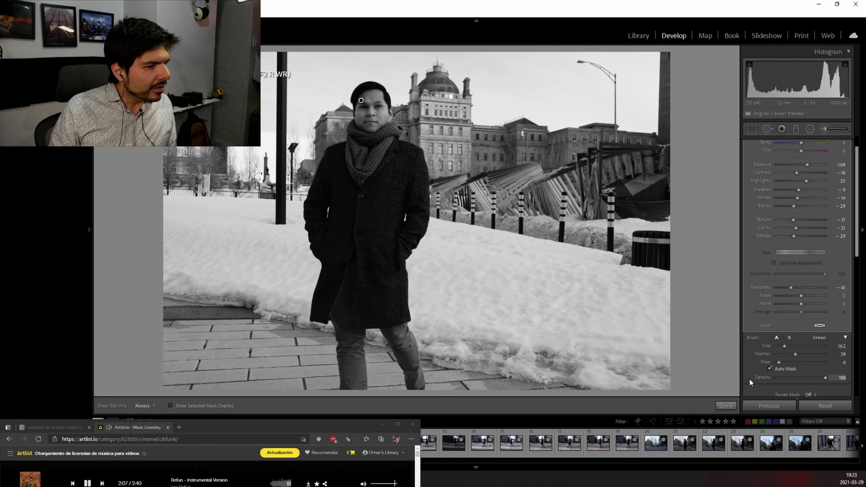
Close the face brush, then set global Texture −16, Clarity −16 and Dehaze −12
left_click(725, 405)
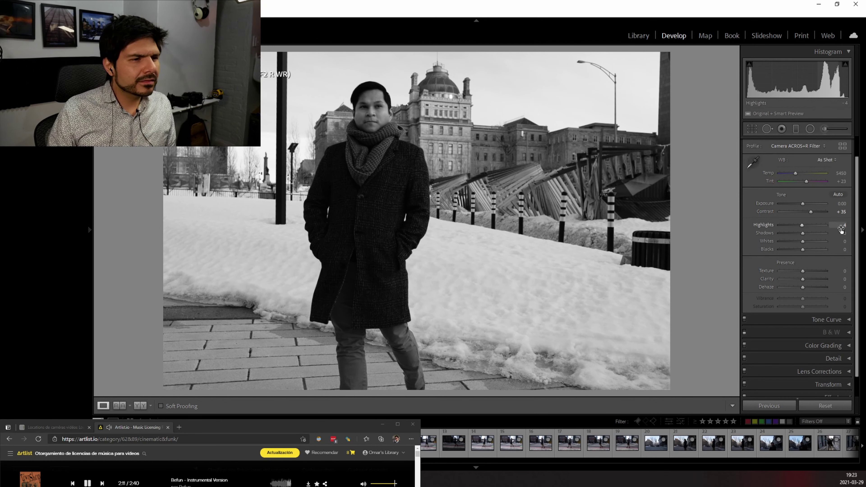
scroll(840, 270, "down", 2)
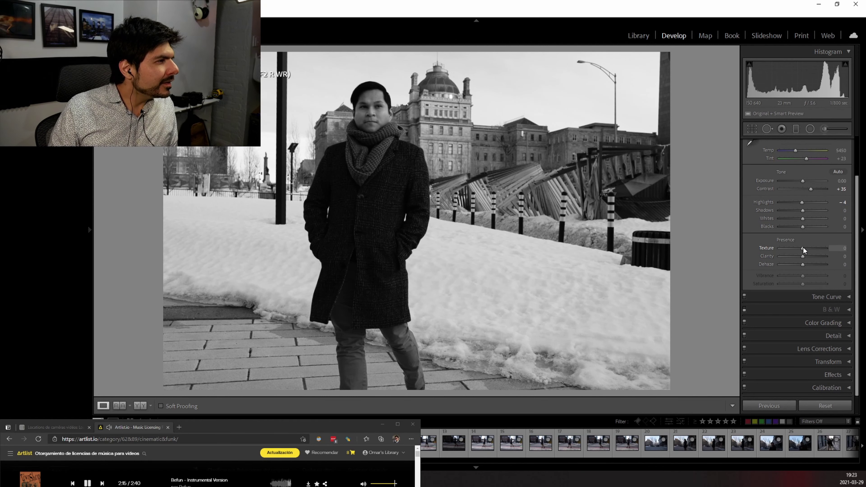
left_click_drag(803, 247, 802, 260)
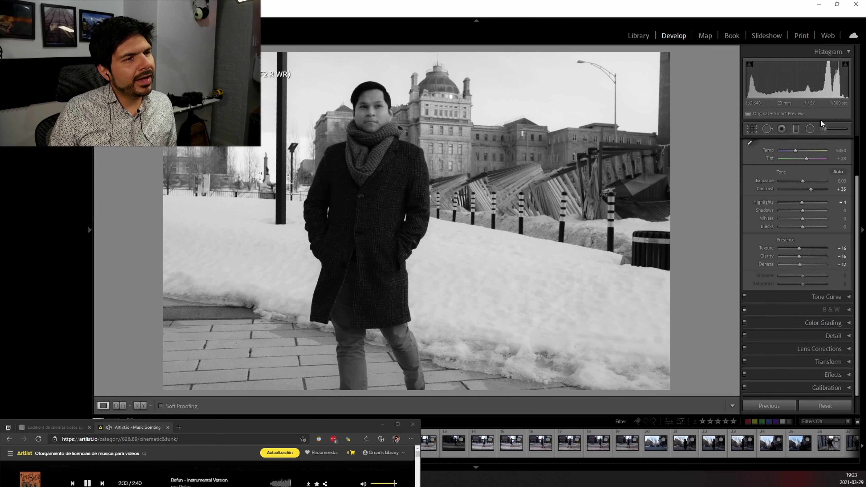
Start a new Adjustment Brush on the snow and turn on the red mask overlay
left_click(827, 127)
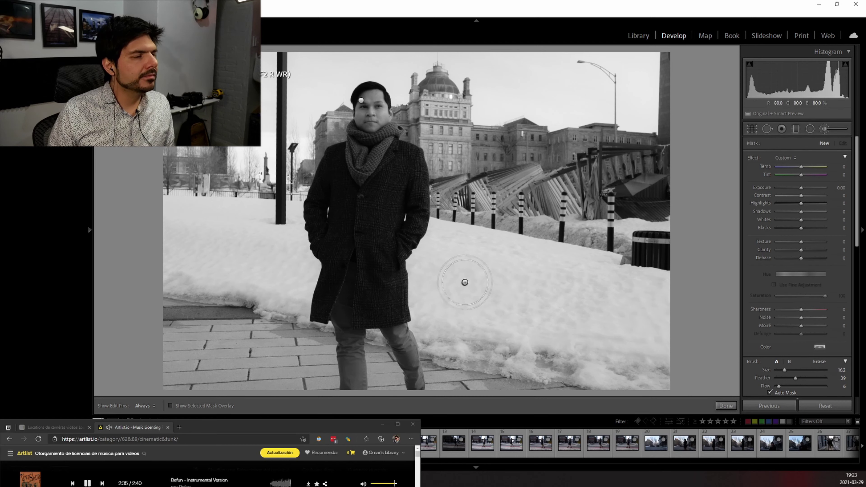
key("h")
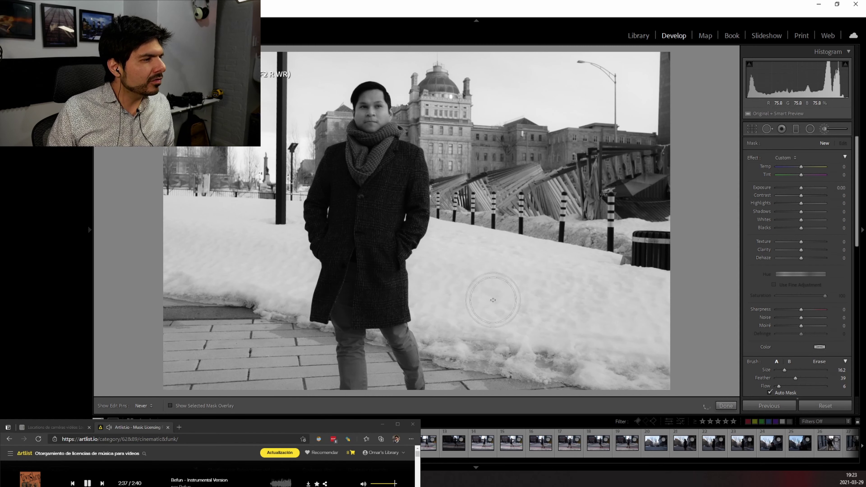
mouse_move(488, 270)
left_mouse_down()
mouse_move(491, 288)
mouse_move(563, 283)
mouse_move(651, 306)
mouse_move(613, 326)
mouse_move(580, 318)
mouse_move(638, 261)
left_mouse_up()
key("h")
key("o")
key("h")
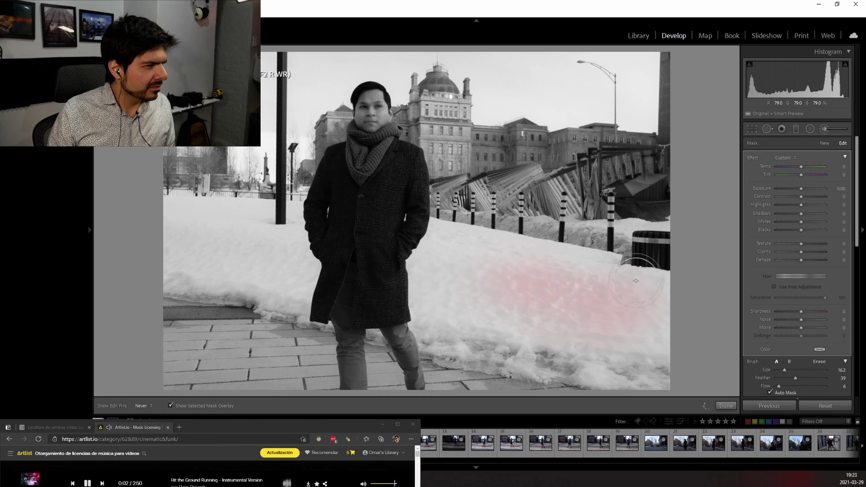
Paint the mask over the snowbank left and right of the man, up to the coat
mouse_move(511, 242)
left_mouse_down()
mouse_move(538, 247)
mouse_move(486, 256)
left_mouse_up()
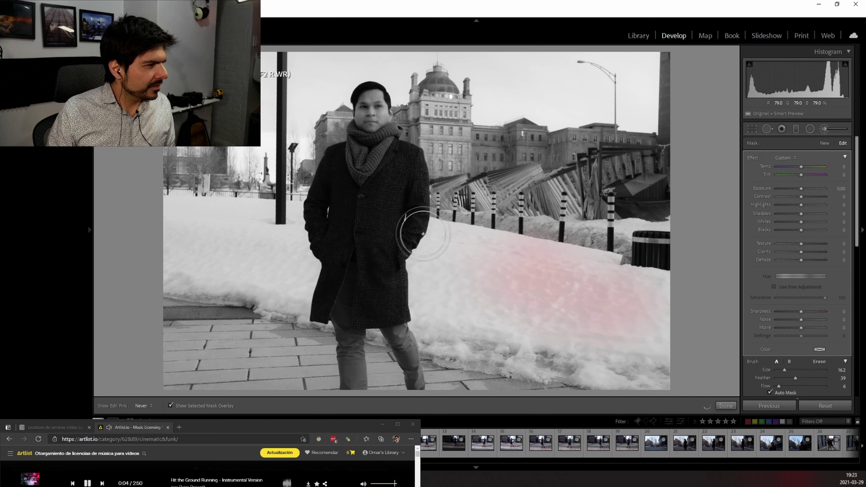
mouse_move(423, 234)
left_mouse_down()
mouse_move(444, 229)
mouse_move(434, 244)
left_mouse_up()
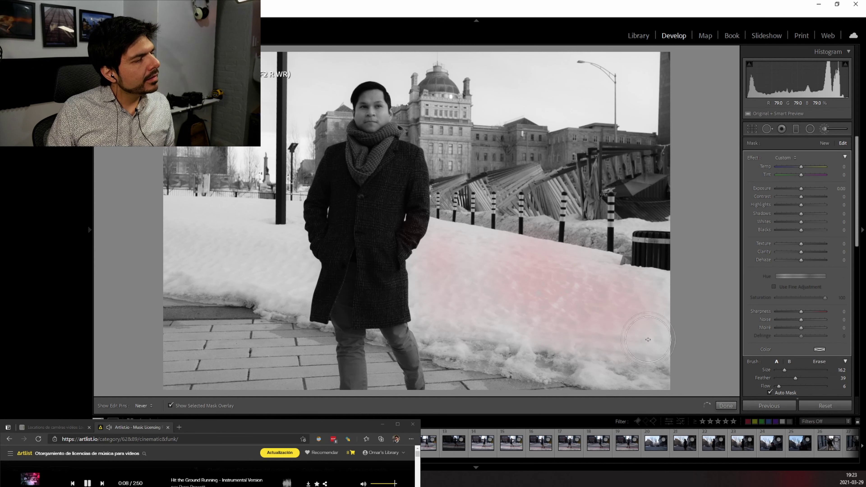
mouse_move(662, 309)
left_mouse_down()
mouse_move(655, 290)
mouse_move(533, 261)
left_mouse_up()
mouse_move(627, 276)
left_mouse_down()
mouse_move(473, 242)
mouse_move(459, 253)
left_mouse_up()
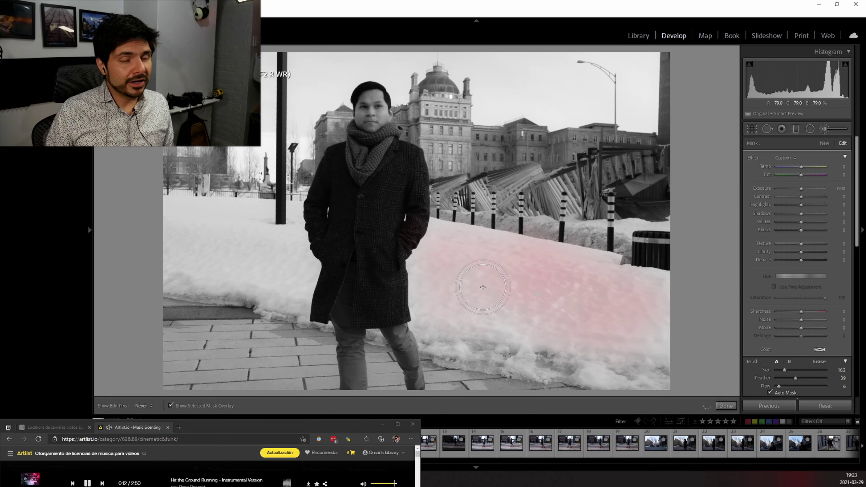
mouse_move(433, 293)
left_mouse_down()
mouse_move(412, 292)
mouse_move(414, 278)
mouse_move(419, 325)
mouse_move(463, 300)
left_mouse_up()
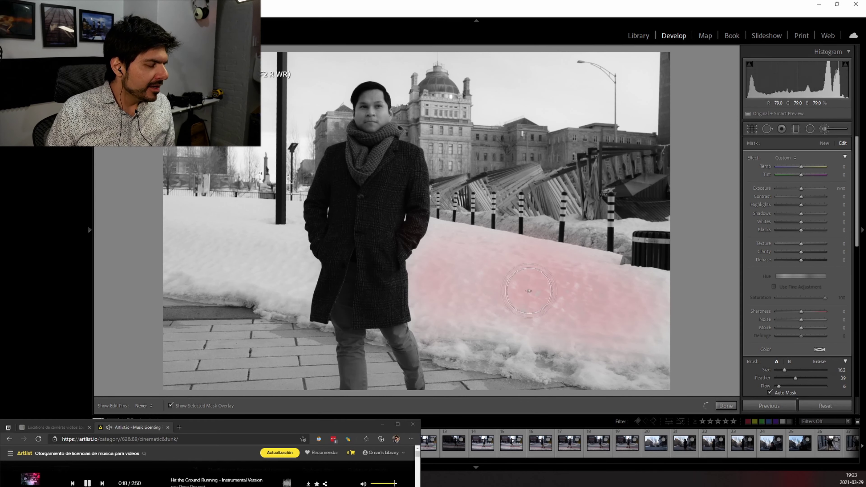
mouse_move(476, 250)
left_mouse_down()
mouse_move(456, 236)
mouse_move(439, 240)
mouse_move(462, 234)
mouse_move(443, 251)
mouse_move(429, 209)
mouse_move(436, 241)
mouse_move(408, 251)
left_mouse_up()
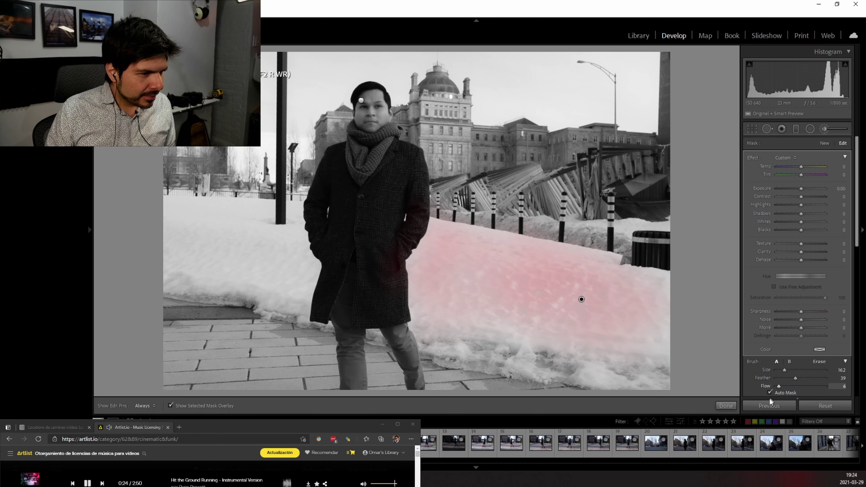
scroll(780, 381, "down", 5)
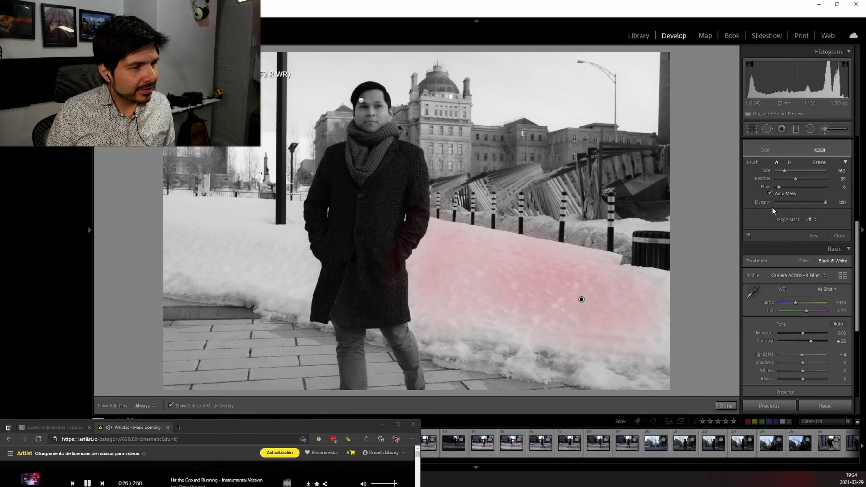
scroll(853, 263, "up", 1)
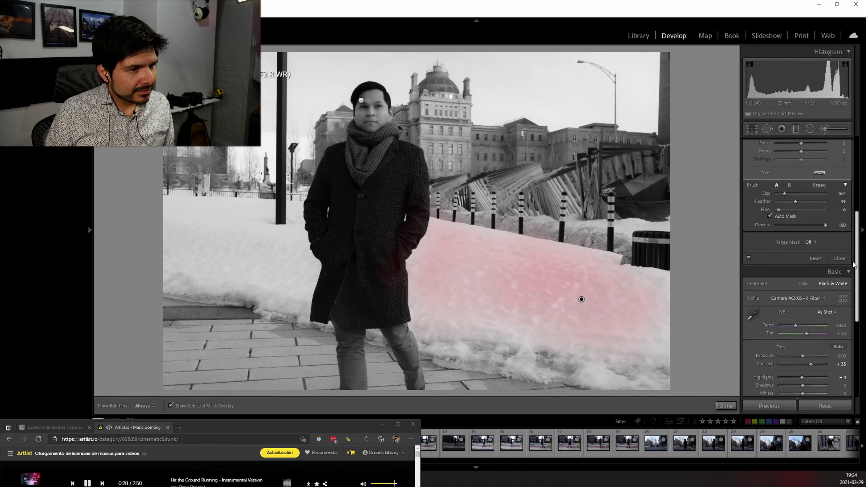
scroll(853, 262, "up", 2)
key("h")
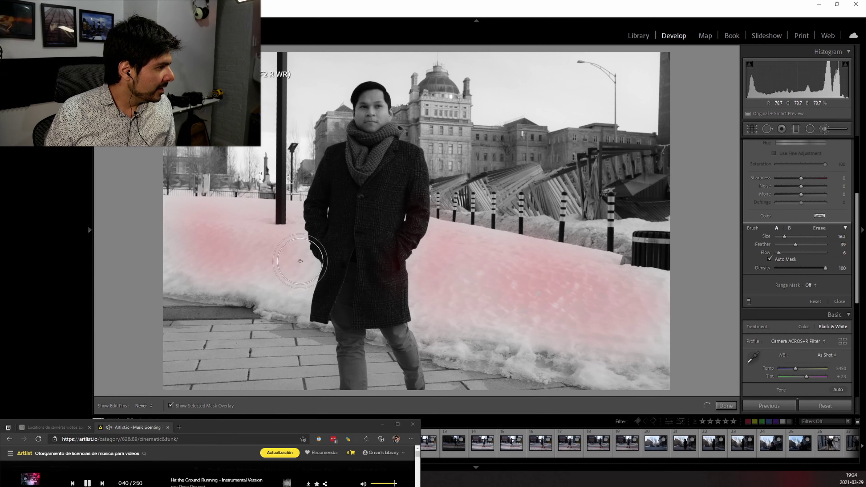
Hide the mask overlay and set the snow brush to Highlights 51 and Exposure 1.45
key("h")
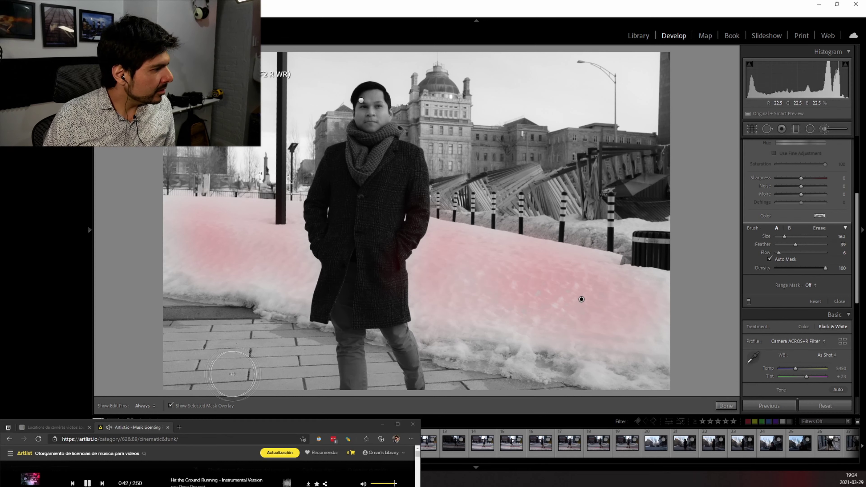
left_click(171, 406)
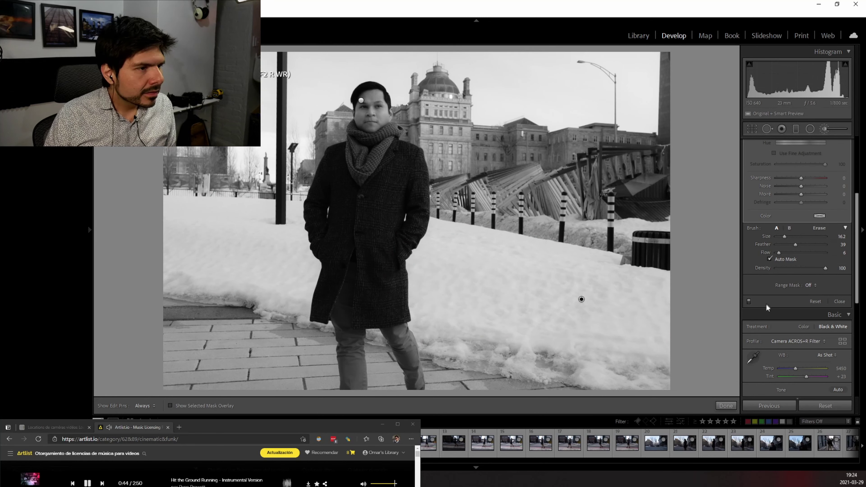
scroll(787, 297, "up", 4)
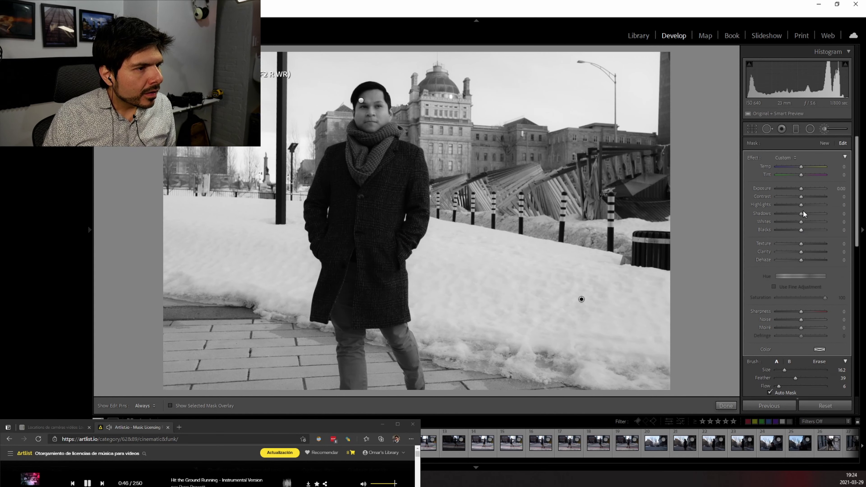
mouse_move(802, 205)
left_mouse_down()
mouse_move(824, 206)
mouse_move(814, 206)
left_mouse_up()
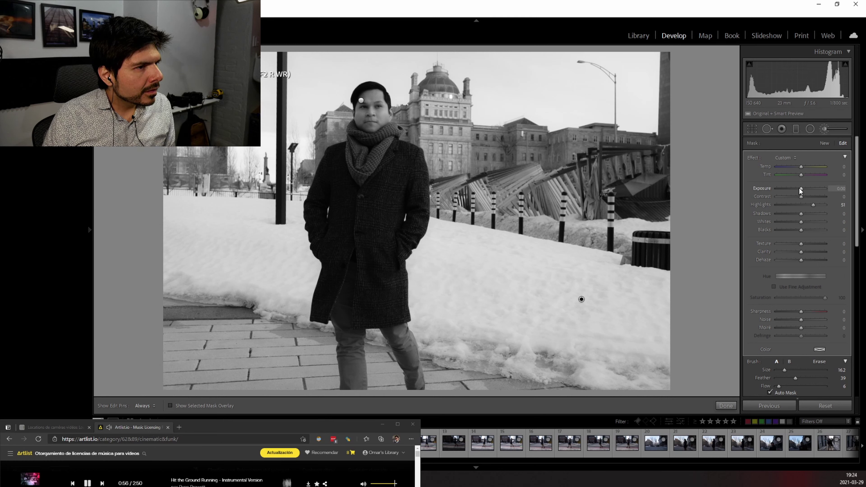
left_click_drag(801, 188, 812, 193)
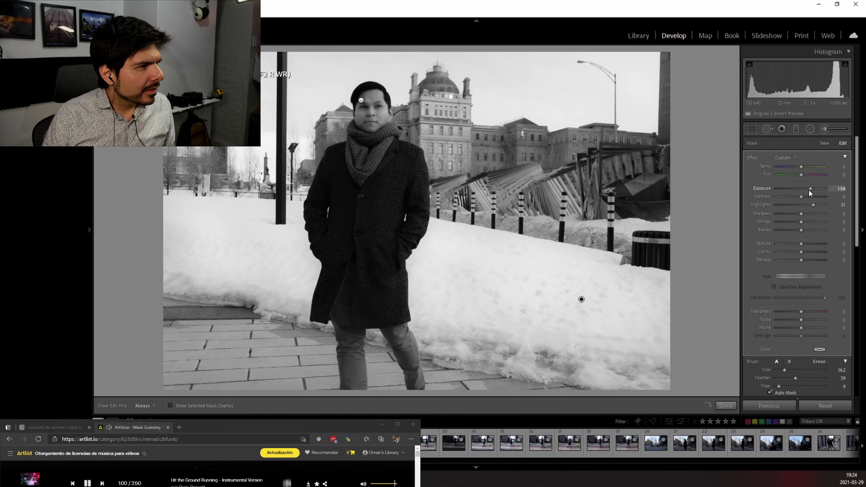
Finish the snow adjustment and start a new brush mask with the red mask overlay shown
left_click(726, 406)
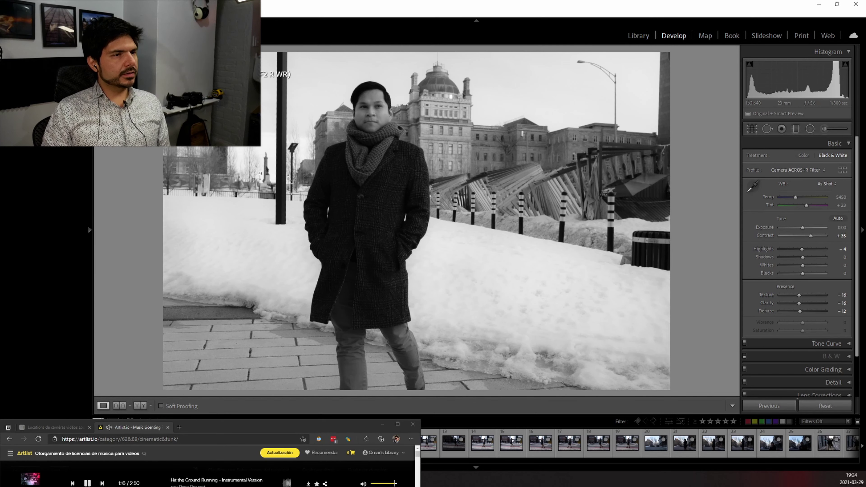
left_click(825, 130)
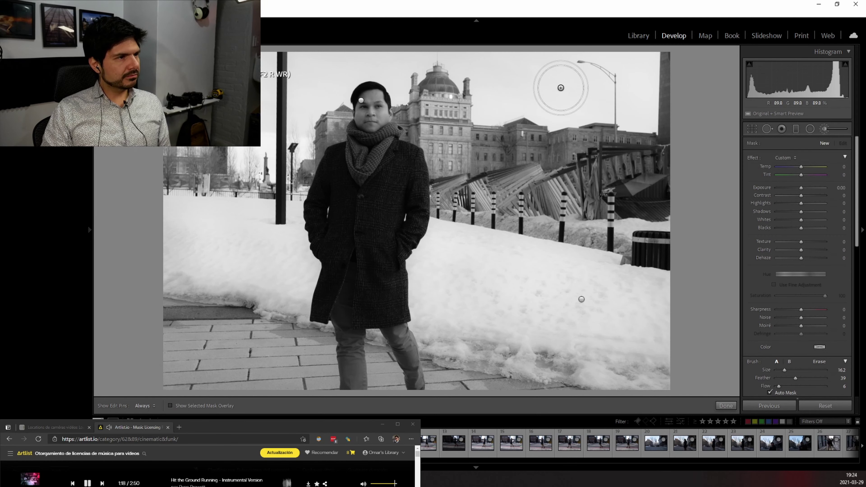
key("h")
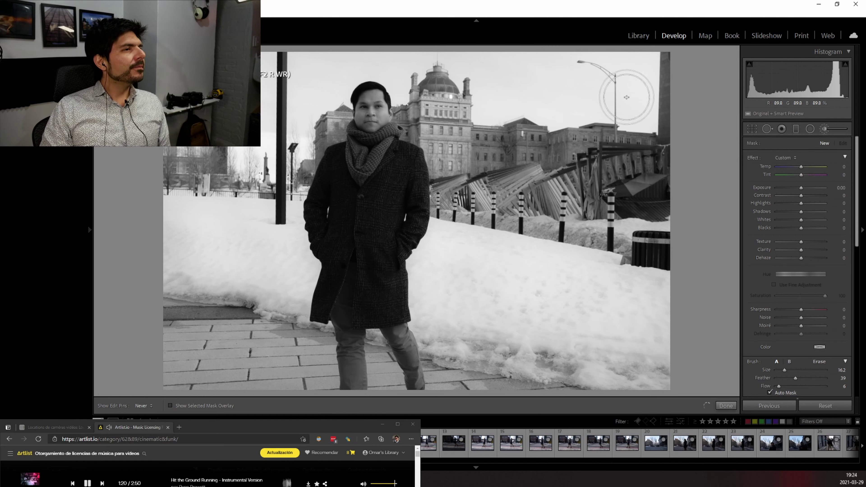
key("h")
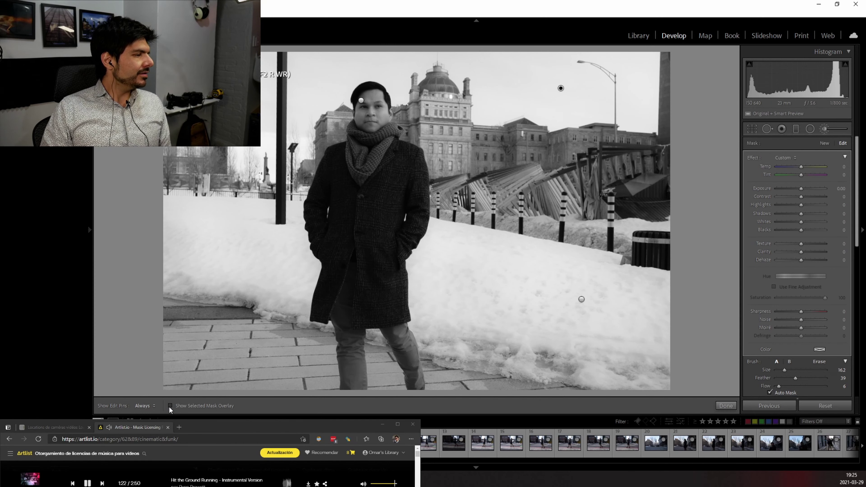
left_click(170, 407)
Paint the sky above the buildings and lamp post at flow 37, then hide the overlay
key("h")
mouse_move(535, 91)
left_mouse_down()
mouse_move(595, 83)
mouse_move(586, 69)
mouse_move(611, 103)
mouse_move(620, 87)
mouse_move(644, 91)
left_mouse_up()
key("h")
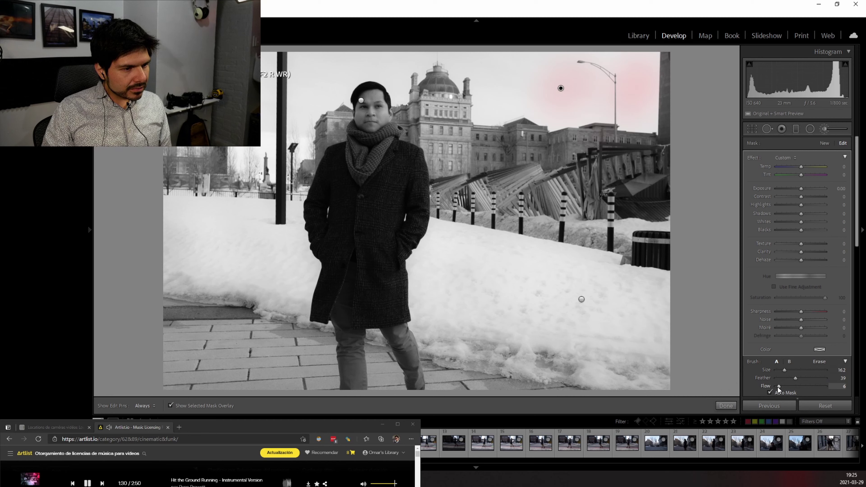
left_click_drag(778, 386, 793, 387)
key("h")
mouse_move(602, 78)
left_mouse_down()
mouse_move(493, 82)
mouse_move(496, 90)
left_mouse_up()
mouse_move(638, 104)
left_mouse_down()
mouse_move(550, 83)
mouse_move(583, 100)
mouse_move(523, 119)
mouse_move(501, 118)
mouse_move(484, 97)
mouse_move(513, 134)
mouse_move(472, 65)
mouse_move(431, 51)
mouse_move(468, 47)
mouse_move(459, 59)
mouse_move(403, 60)
mouse_move(386, 73)
mouse_move(323, 80)
mouse_move(296, 123)
mouse_move(303, 138)
mouse_move(299, 70)
mouse_move(308, 94)
mouse_move(278, 101)
mouse_move(251, 72)
mouse_move(256, 124)
mouse_move(247, 65)
mouse_move(256, 143)
left_mouse_up()
mouse_move(259, 103)
left_mouse_down()
mouse_move(274, 37)
mouse_move(438, 34)
mouse_move(581, 44)
left_mouse_up()
key("h")
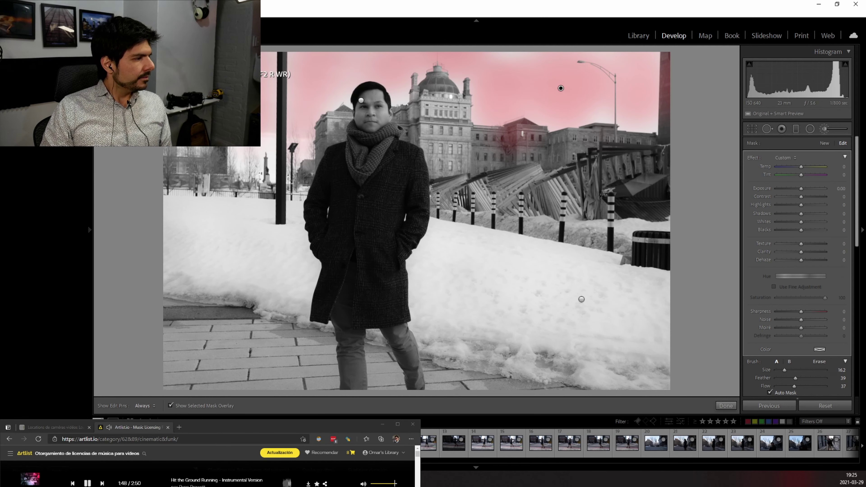
left_click(177, 406)
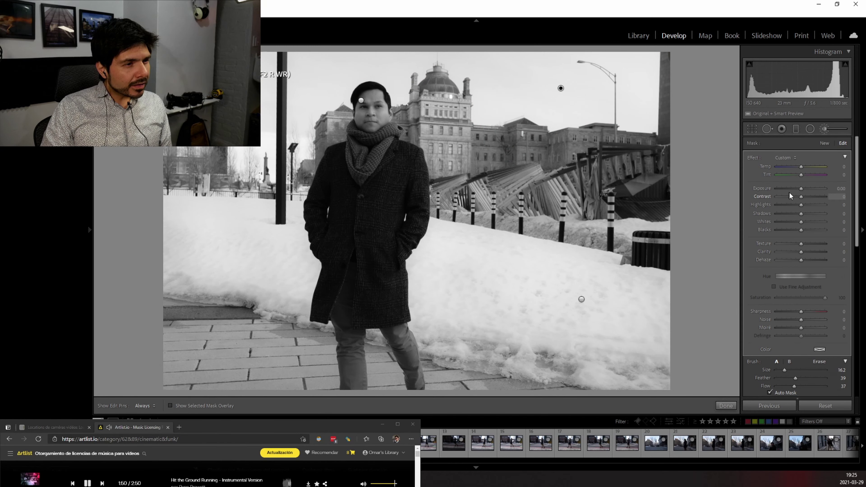
Lower the sky mask's exposure to -2.12 and compare with pins hidden and shown
left_click_drag(792, 190, 777, 188)
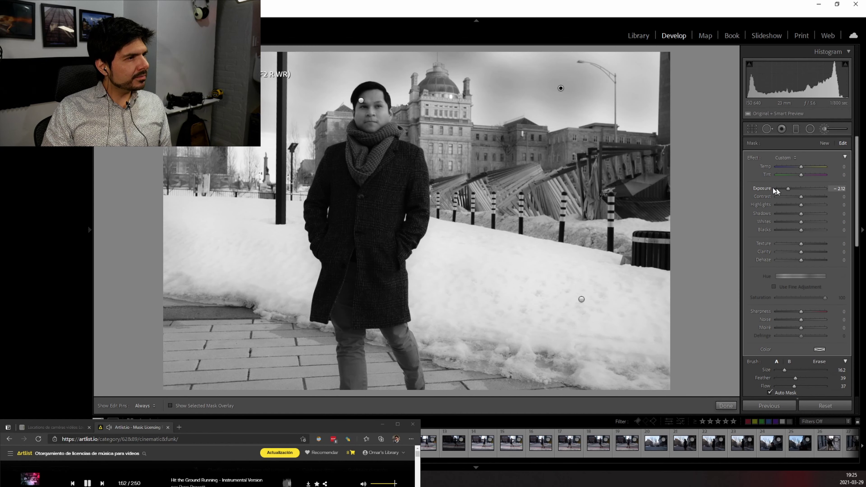
key("h")
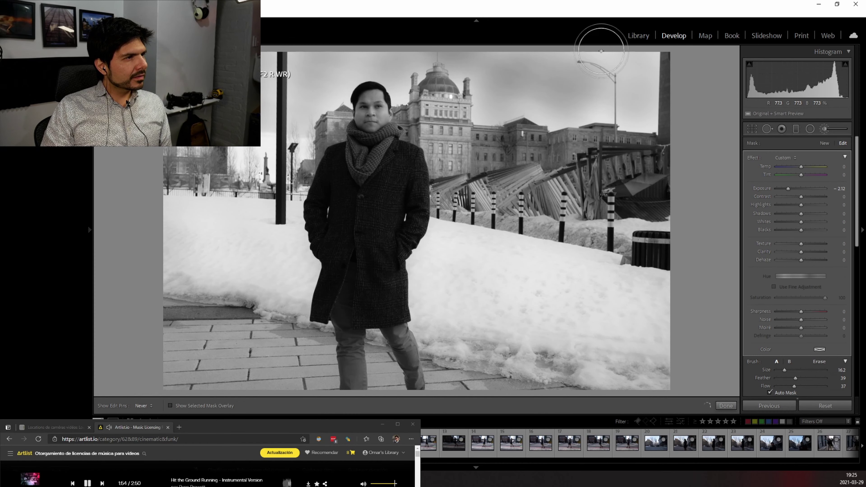
key("h")
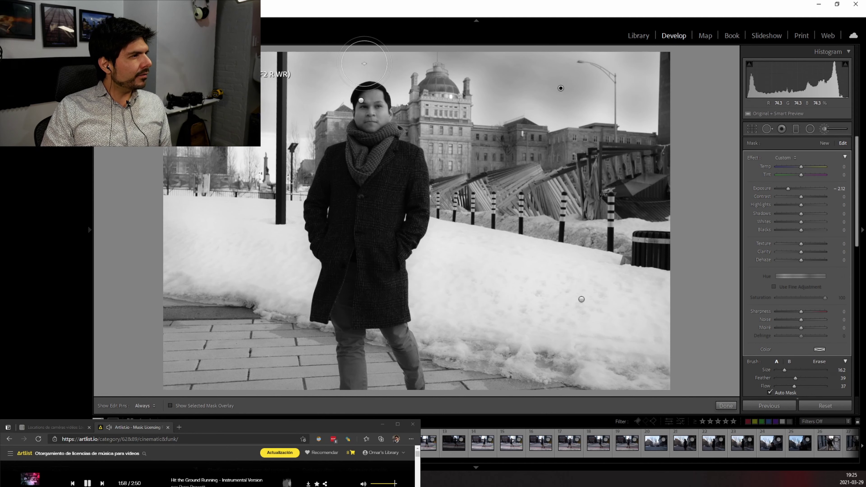
key("h")
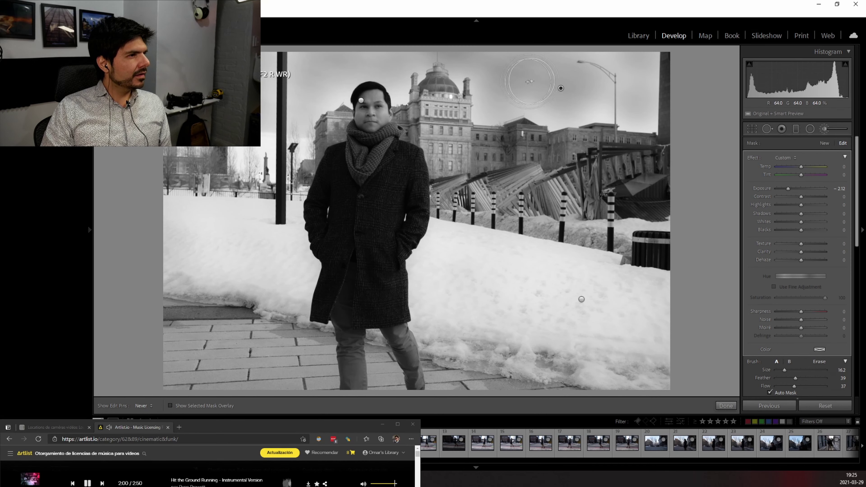
key("h")
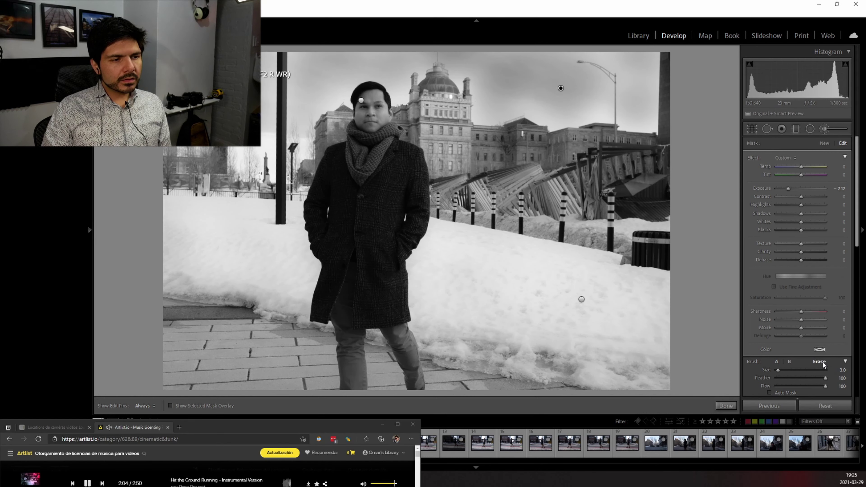
Try erasing part of the sky mask with feather 11, then undo the stroke and pin move
mouse_move(533, 93)
left_mouse_down()
mouse_move(521, 87)
mouse_move(547, 91)
left_mouse_up()
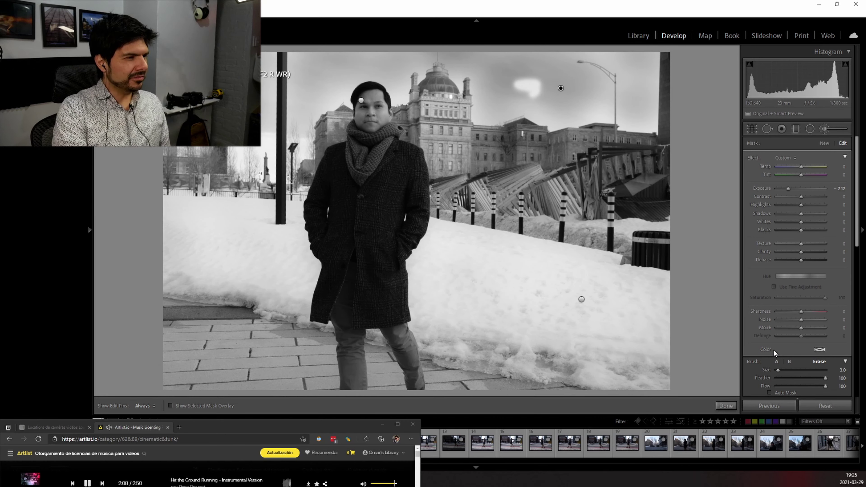
key("ctrl+z")
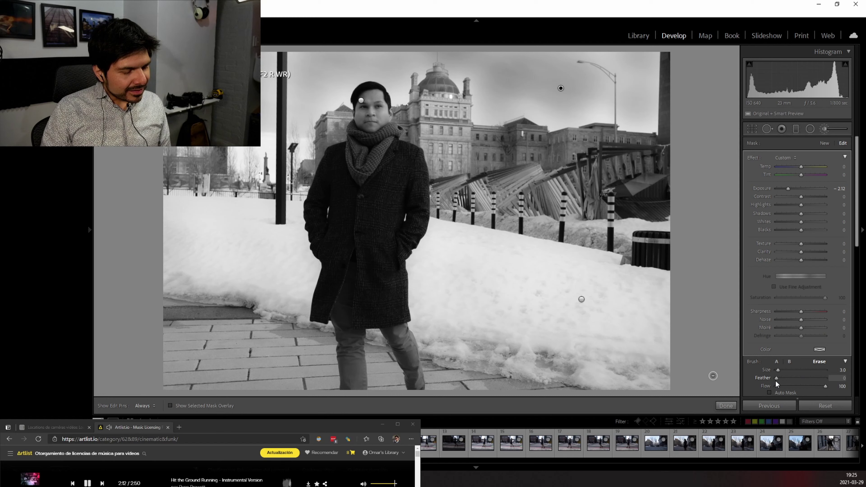
left_click_drag(775, 379, 782, 383)
key("h")
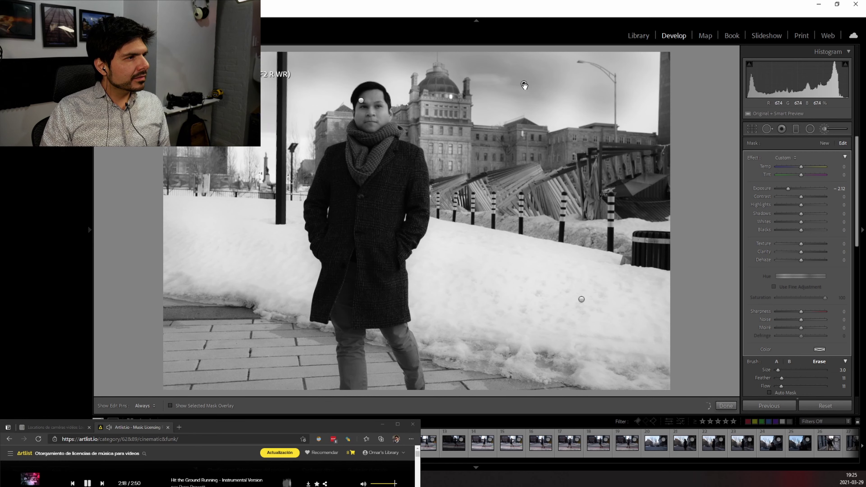
key("ctrl+z")
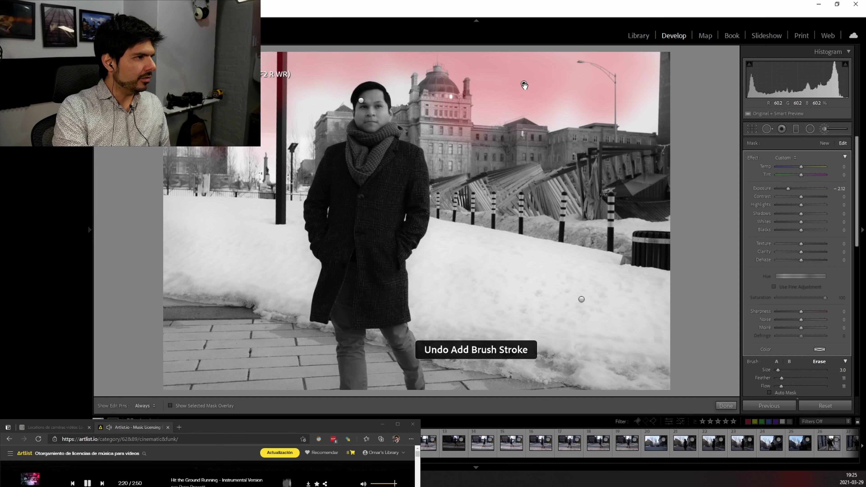
key("ctrl+z")
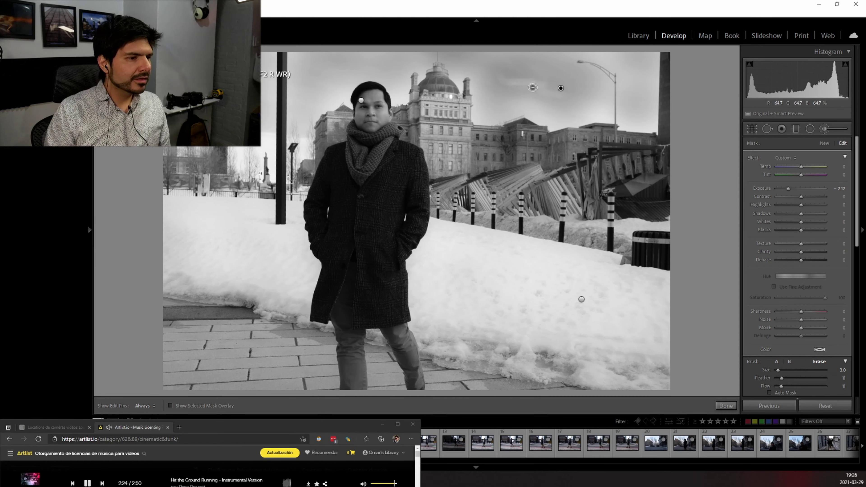
Paint extra darkening strokes into the sky and along the photo's top edge near the lamppost
left_click(777, 361)
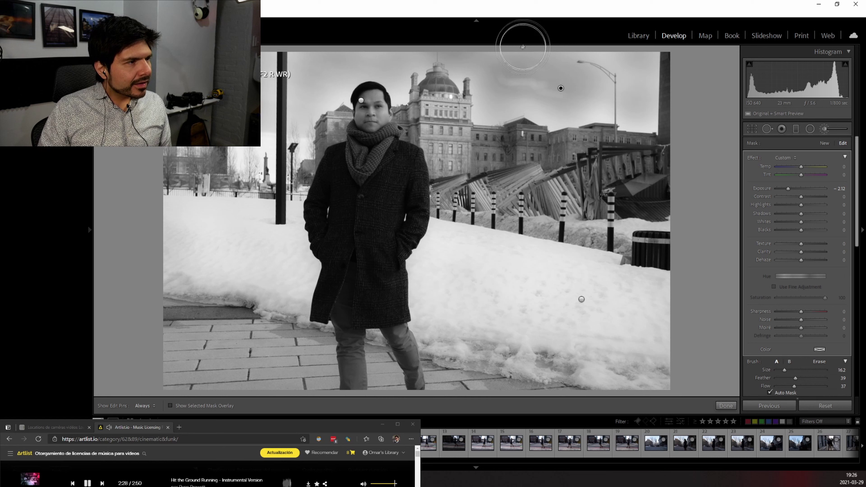
key("h")
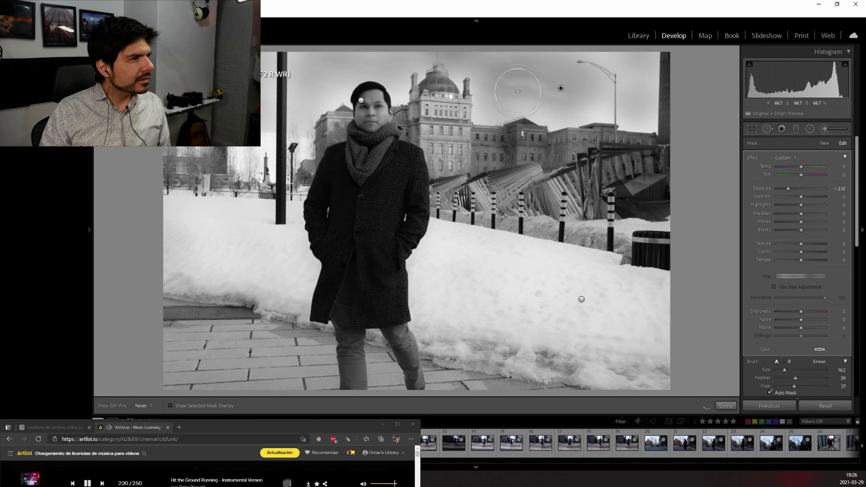
mouse_move(518, 91)
left_mouse_down()
mouse_move(512, 80)
mouse_move(536, 88)
left_mouse_up()
key("h")
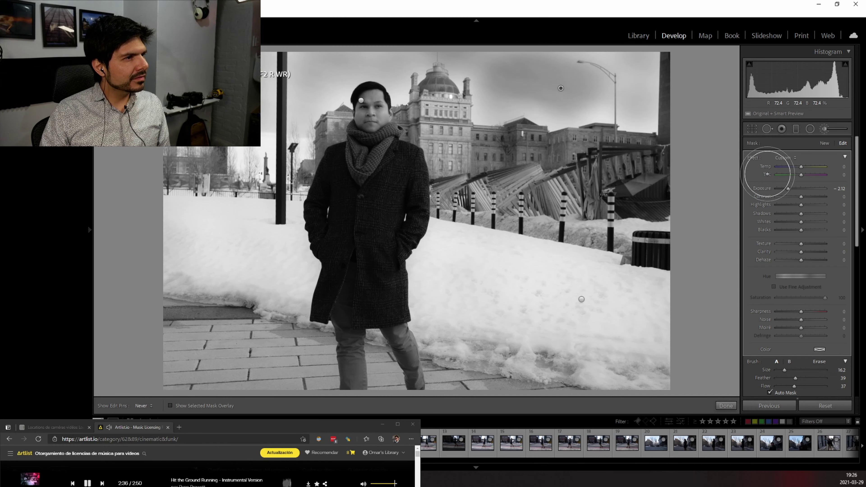
key("h")
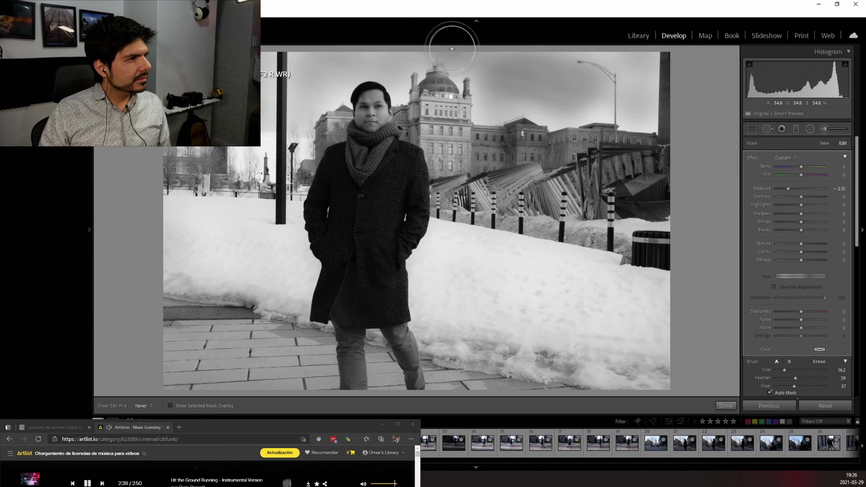
key("h")
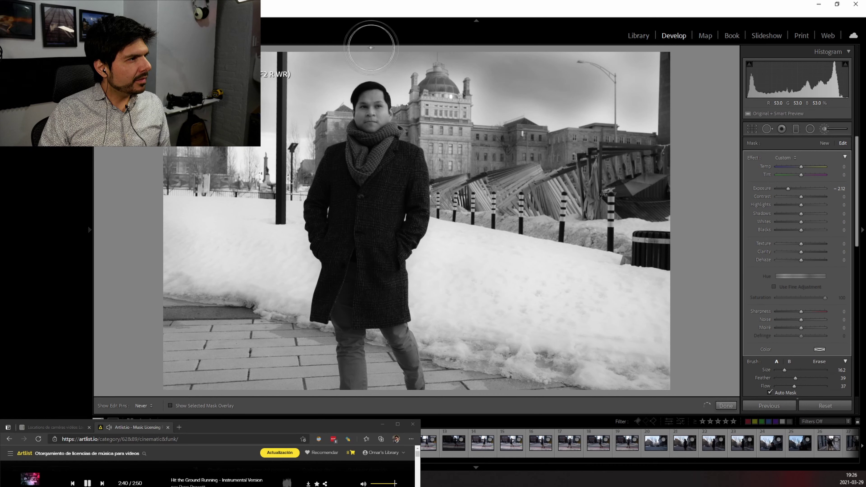
mouse_move(601, 55)
left_mouse_down()
mouse_move(580, 43)
mouse_move(459, 41)
mouse_move(572, 52)
left_mouse_up()
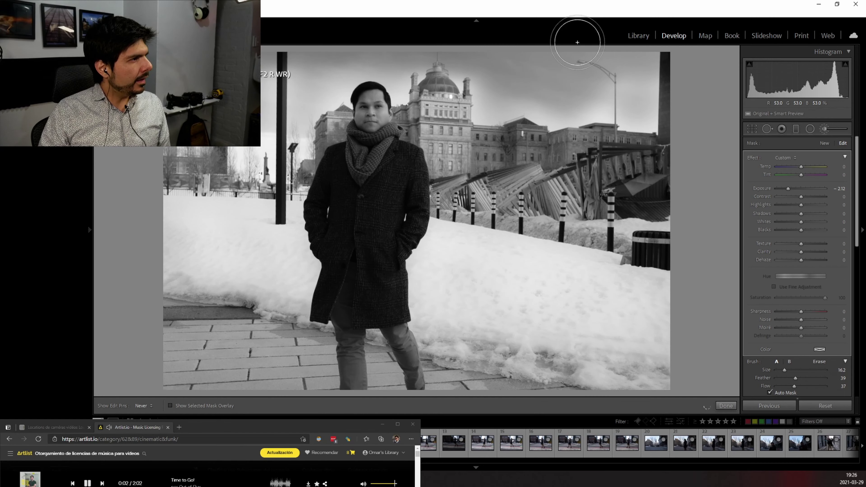
key("h")
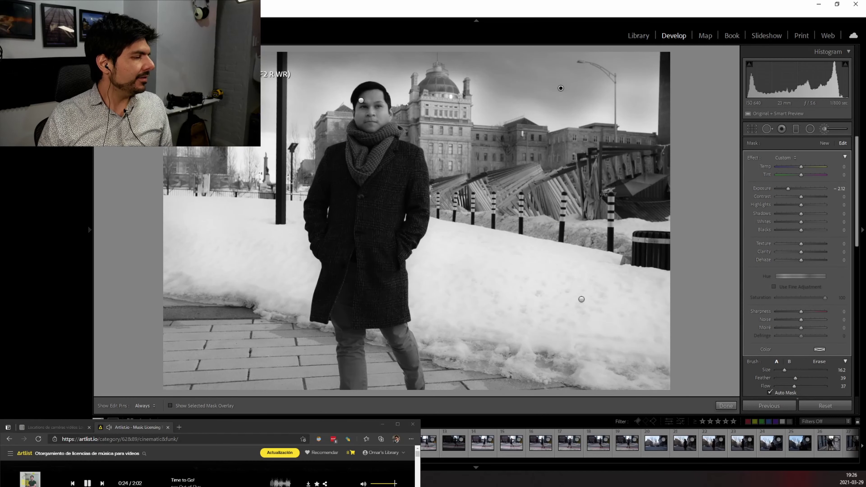
Browse the filmstrip street shots, select the man crossing the street, and open Crop & Straighten
scroll(511, 464, "down", 4)
left_click_drag(510, 465, 547, 462)
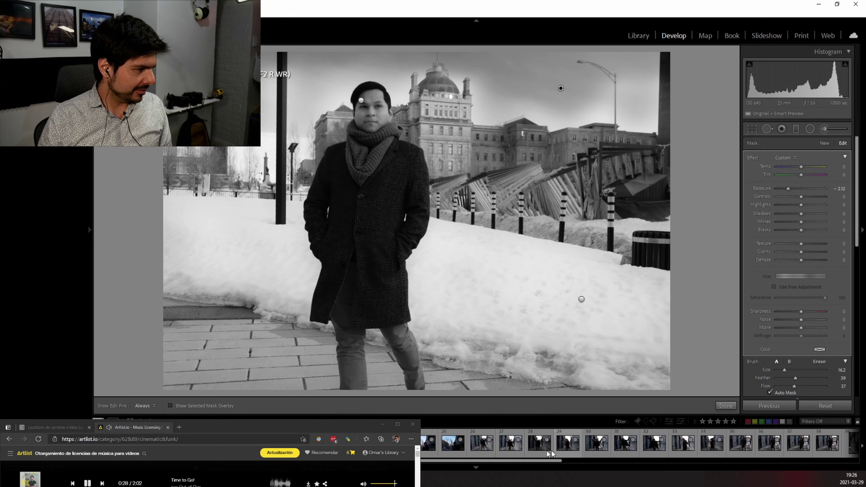
key("Right")
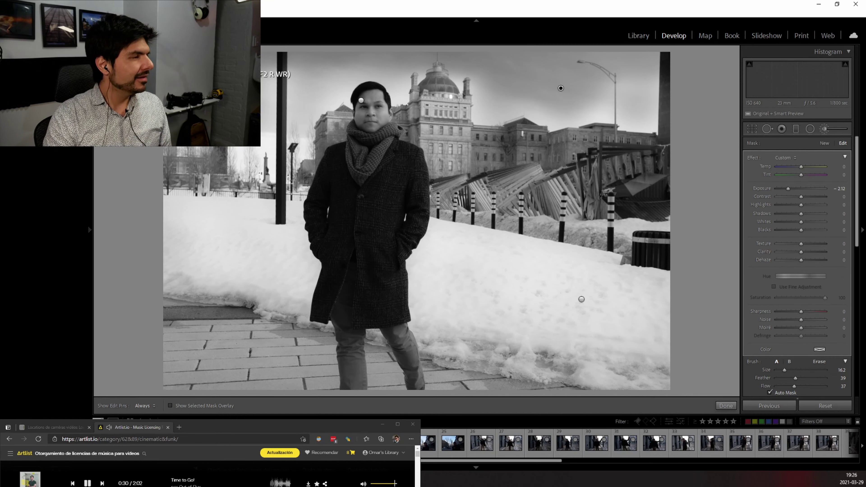
key("Left")
key("Left")
key("Left")
key("Left")
key("Left")
key("Left")
key("Left")
key("Left")
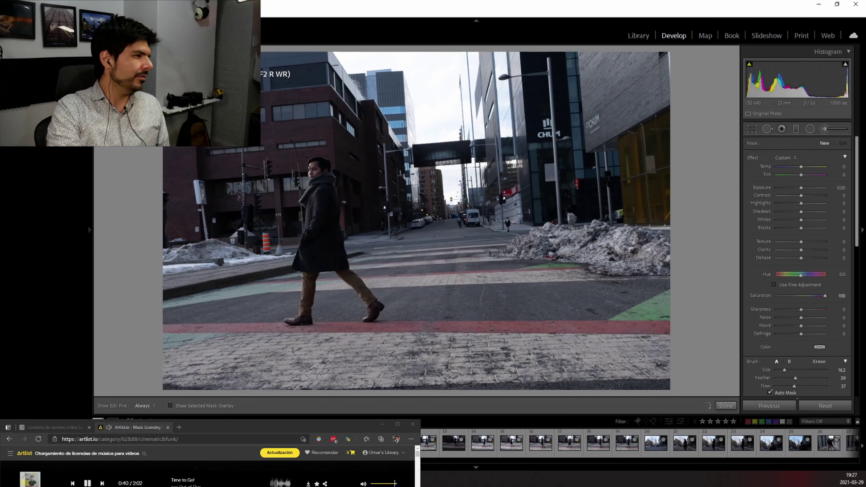
key("Right")
key("Right")
key("Right")
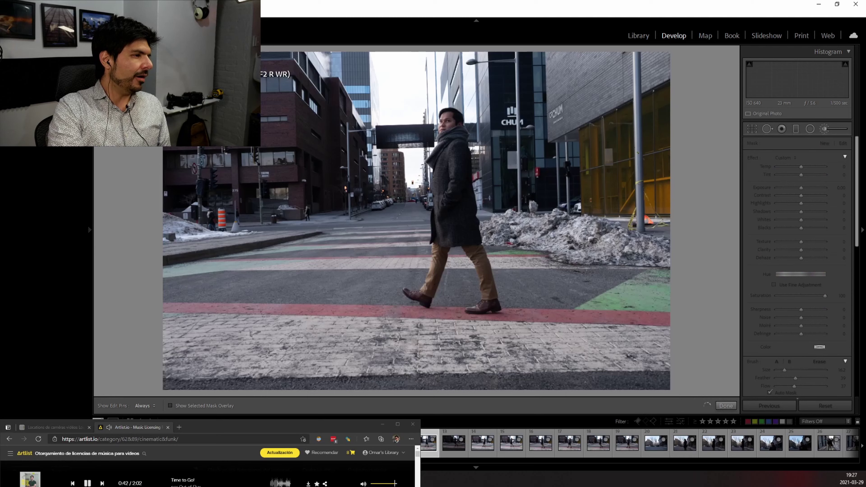
key("Right")
key("Right")
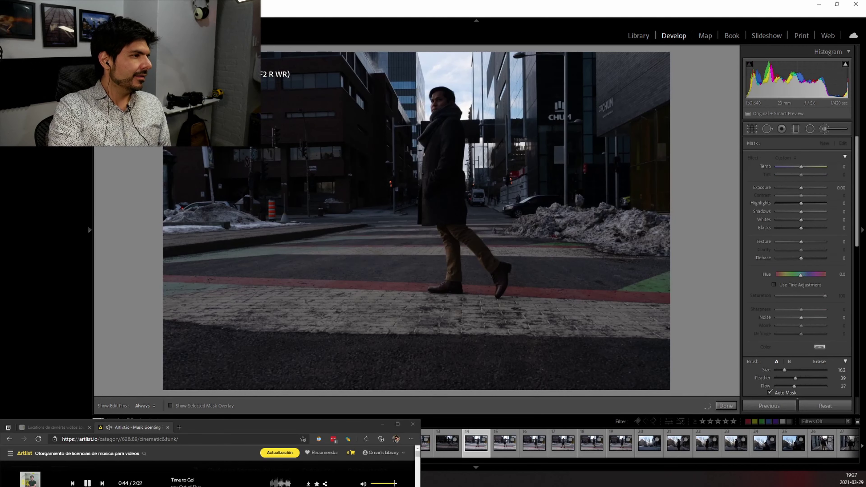
key("Right")
key("Right")
key("Right")
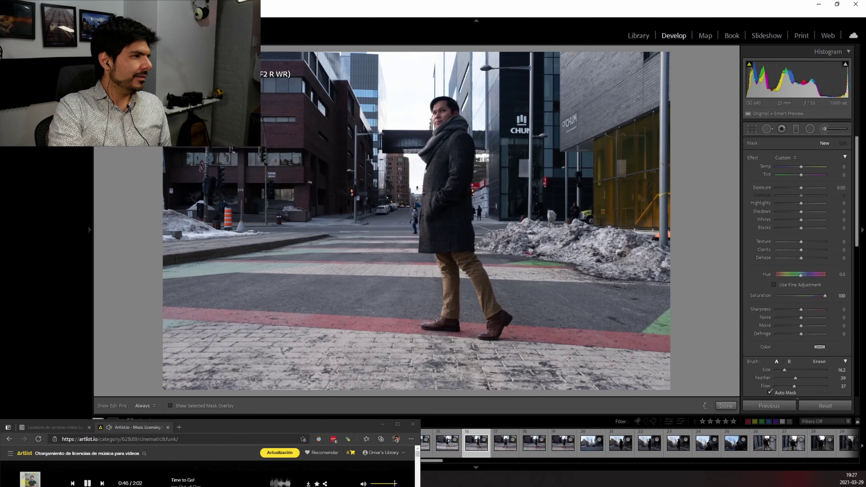
key("Right")
key("Right")
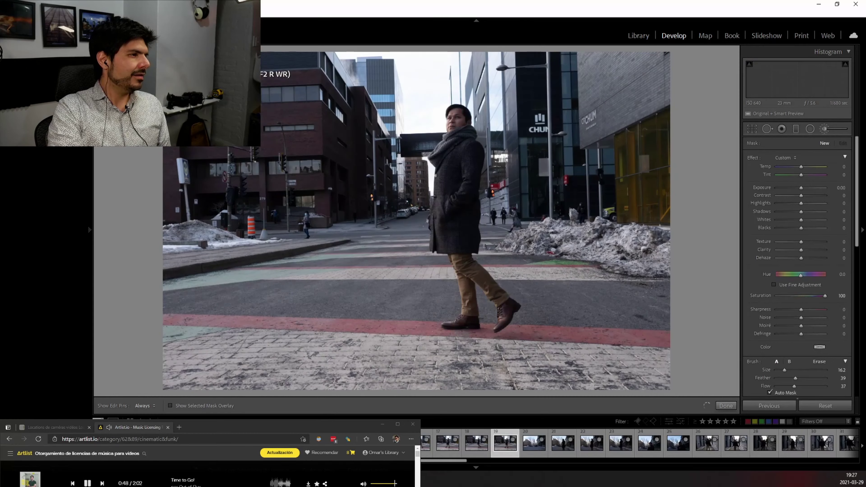
key("Left")
key("Left")
key("Left")
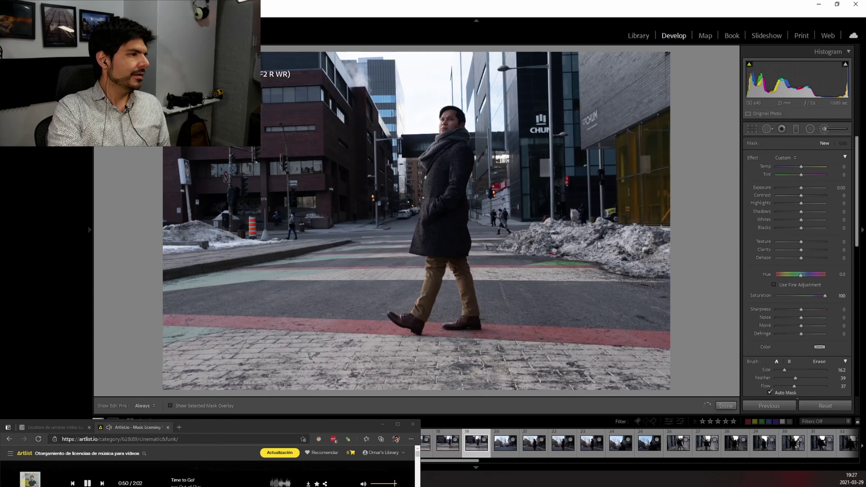
key("Right")
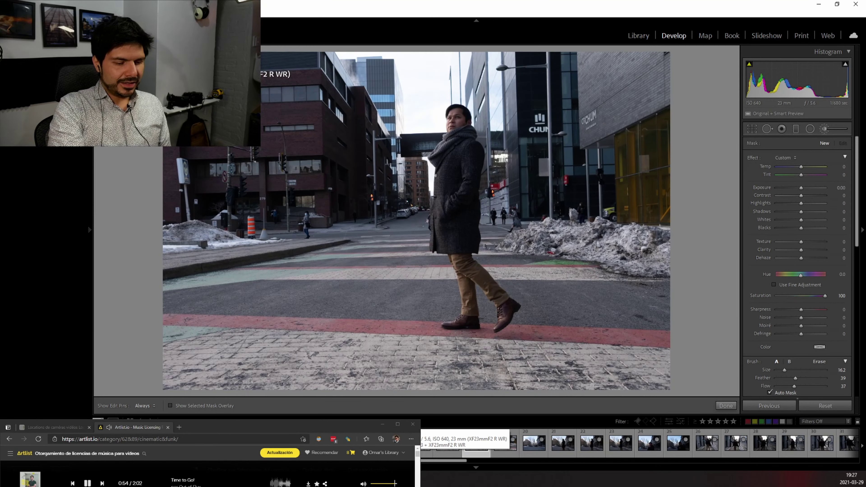
key("r")
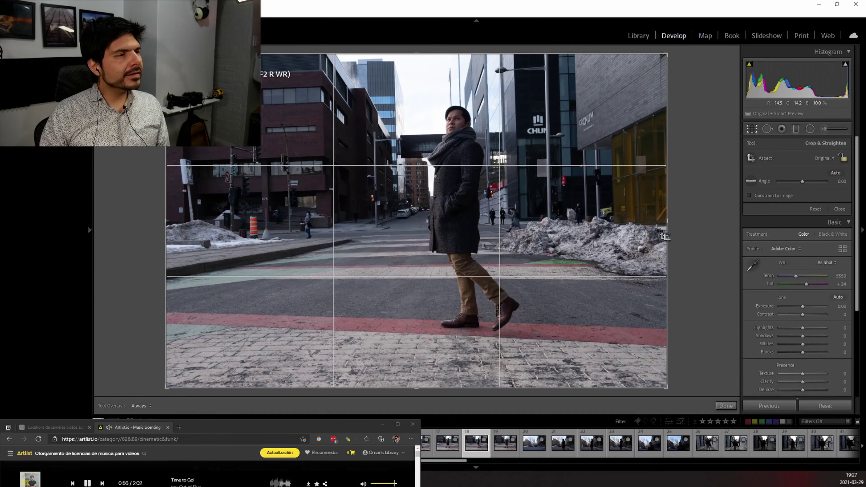
Straighten the street photo to 1.79° by drawing a level line across the crosswalk
left_click(750, 181)
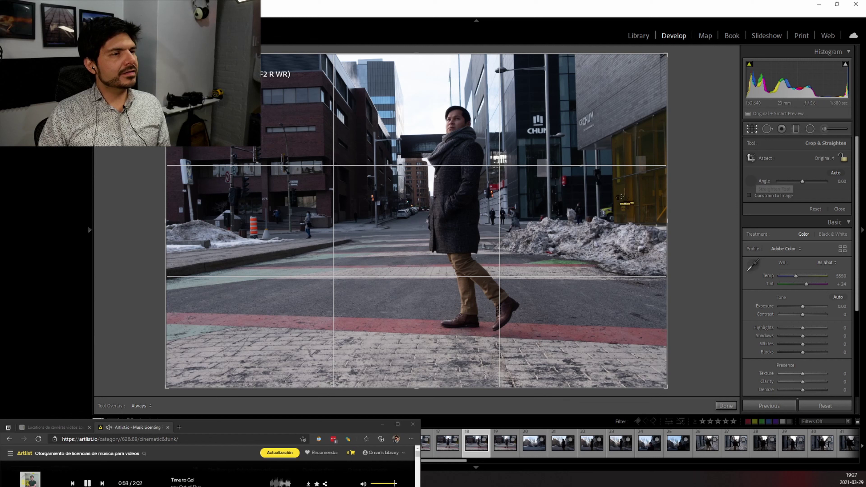
left_click_drag(227, 235, 668, 255)
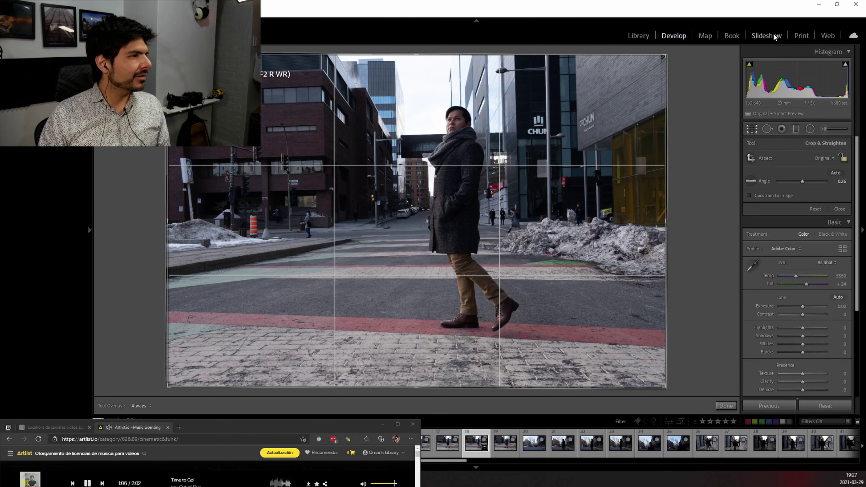
left_click(751, 181)
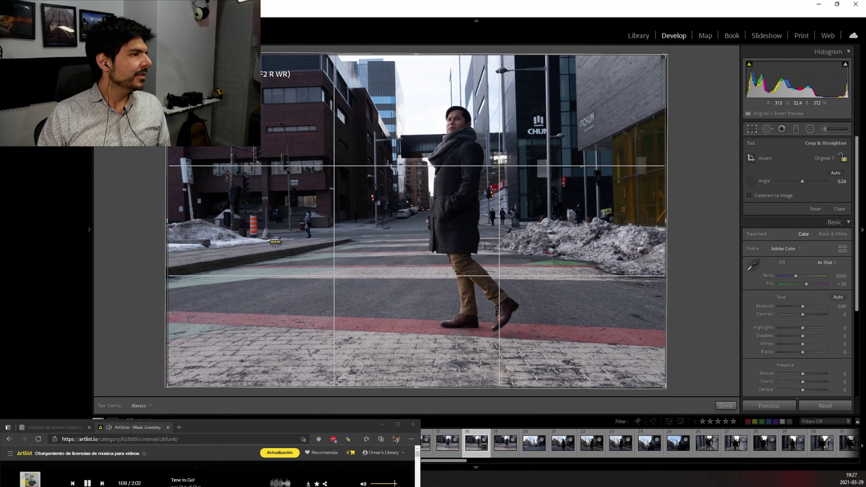
left_click_drag(268, 235, 619, 225)
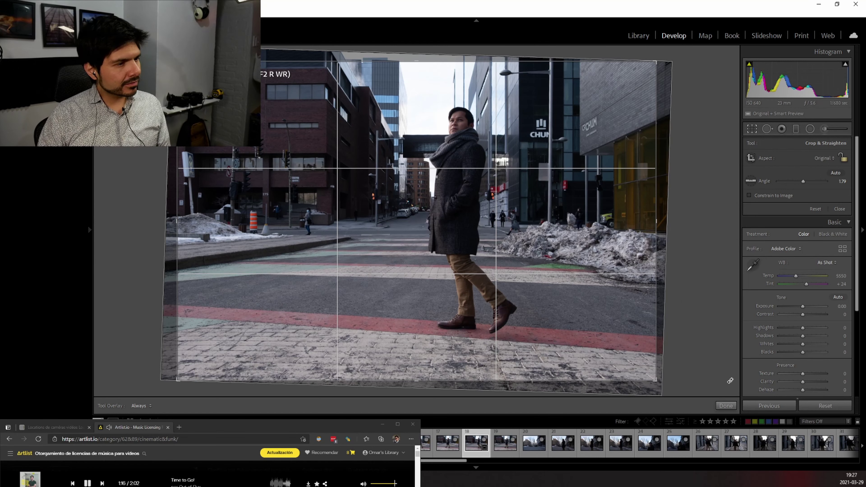
Apply the crop, switch to the Camera ACROS+R Filter profile, and raise exposure to +0.53
left_click(726, 405)
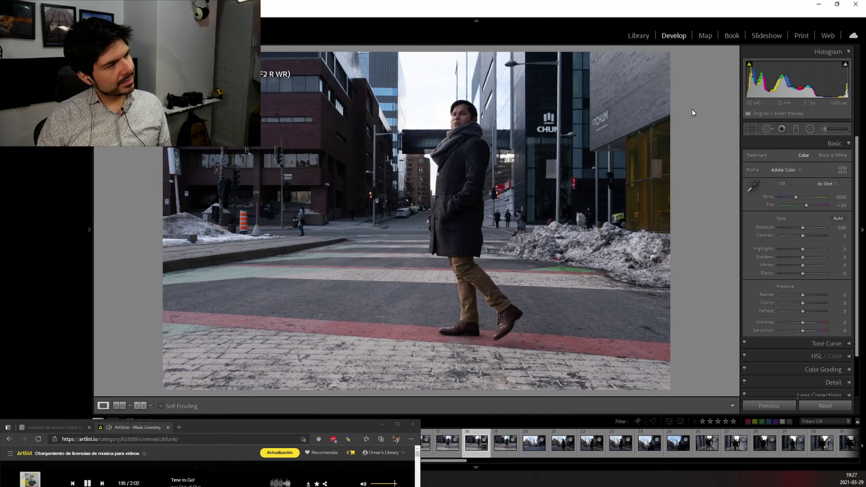
left_click(843, 171)
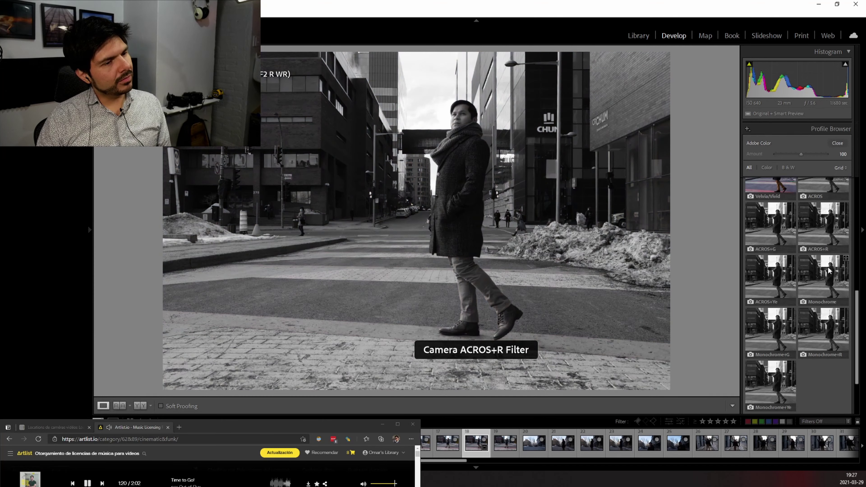
left_click(819, 235)
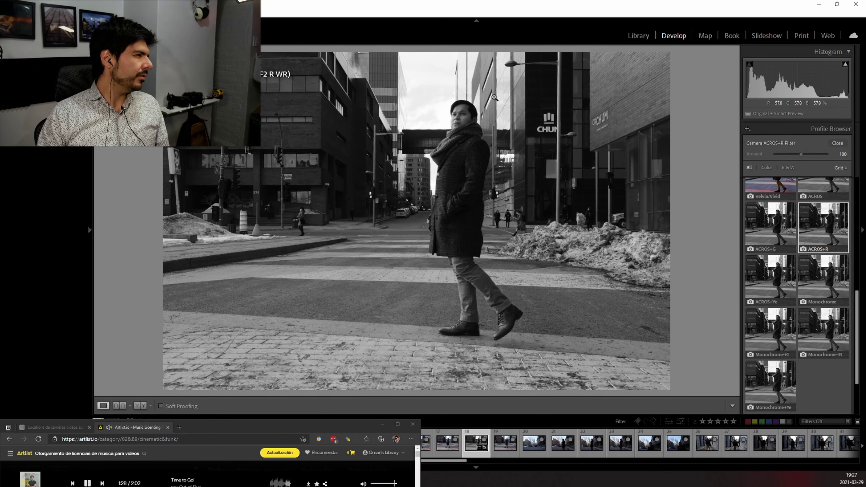
left_click(835, 143)
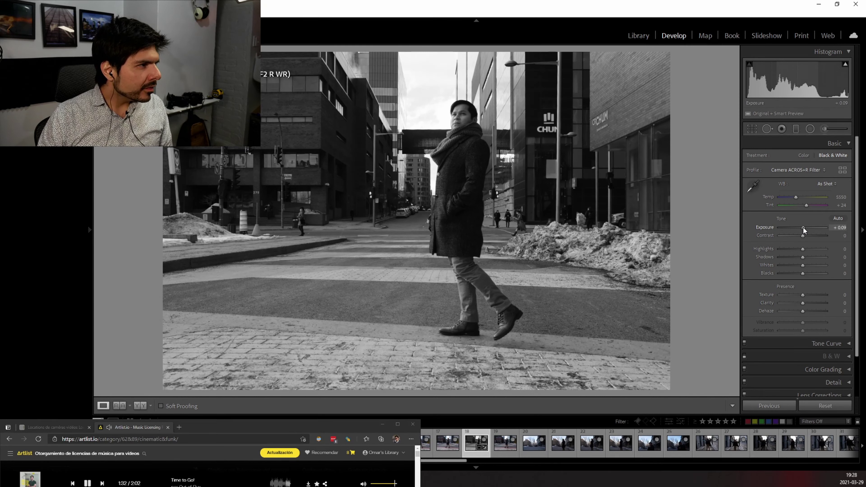
left_click_drag(803, 229, 805, 229)
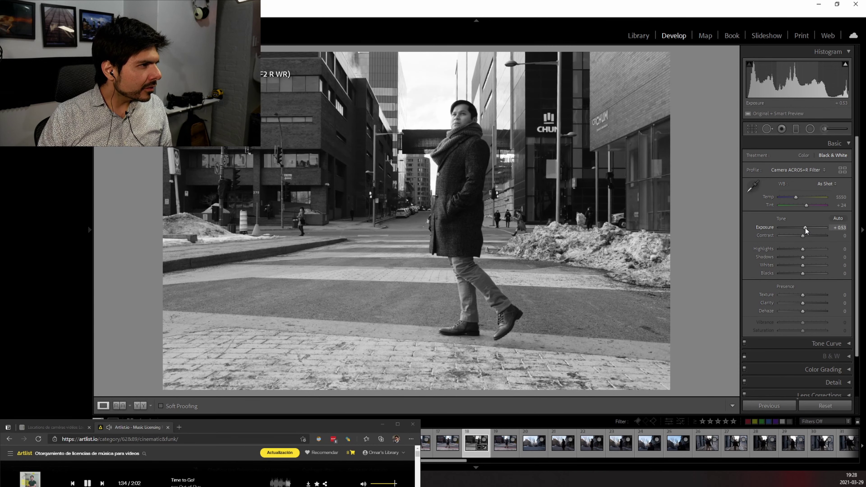
left_click(824, 130)
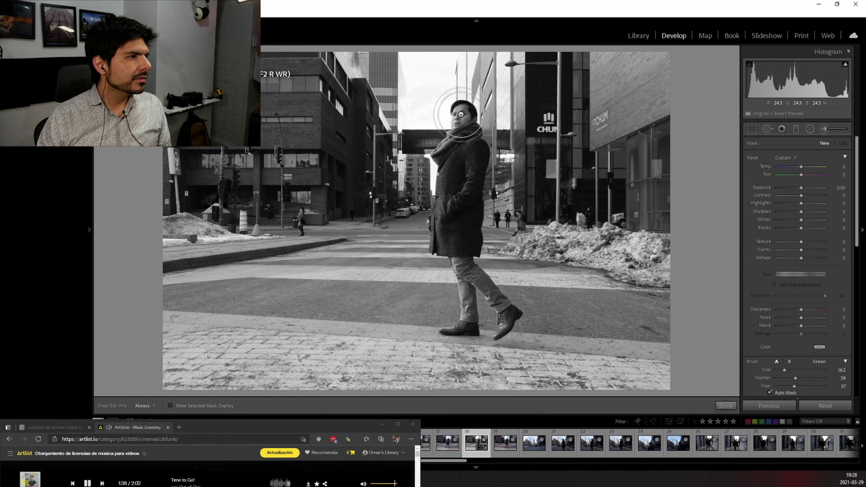
Paint a small brush mask over the man's face and brighten it to exposure 0.37
scroll(460, 114, "down", 8)
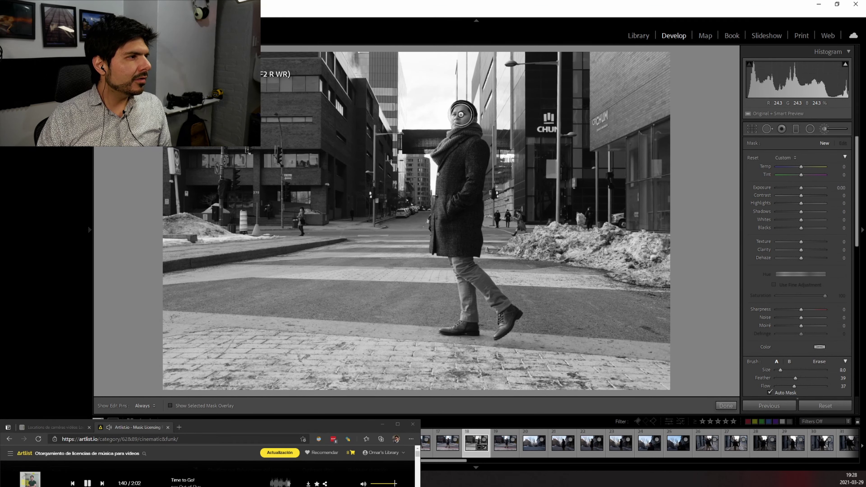
left_click_drag(461, 114, 458, 117)
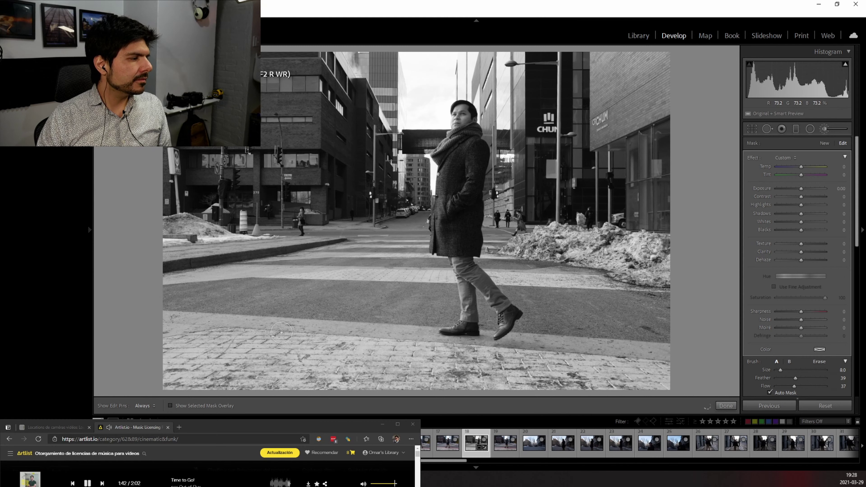
left_click(170, 406)
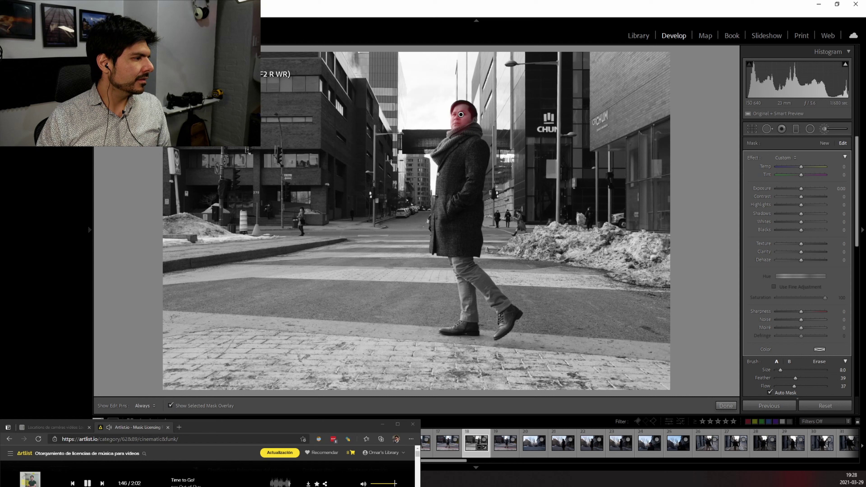
left_click(170, 406)
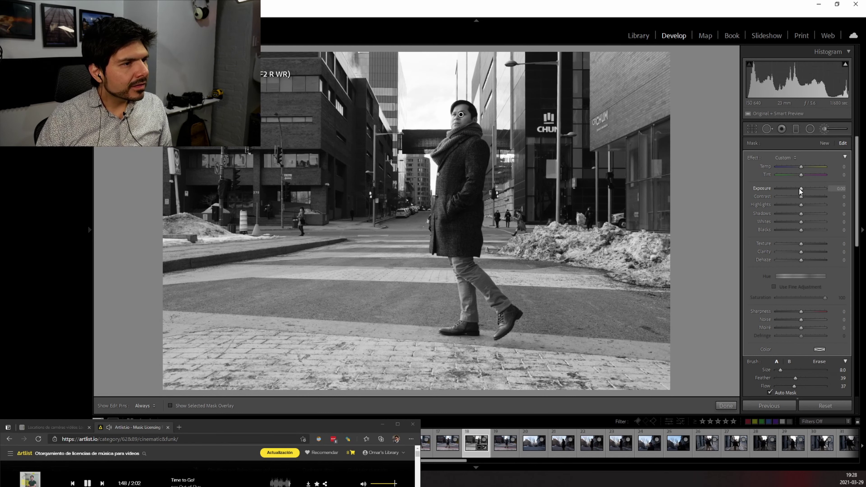
left_click_drag(802, 189, 804, 189)
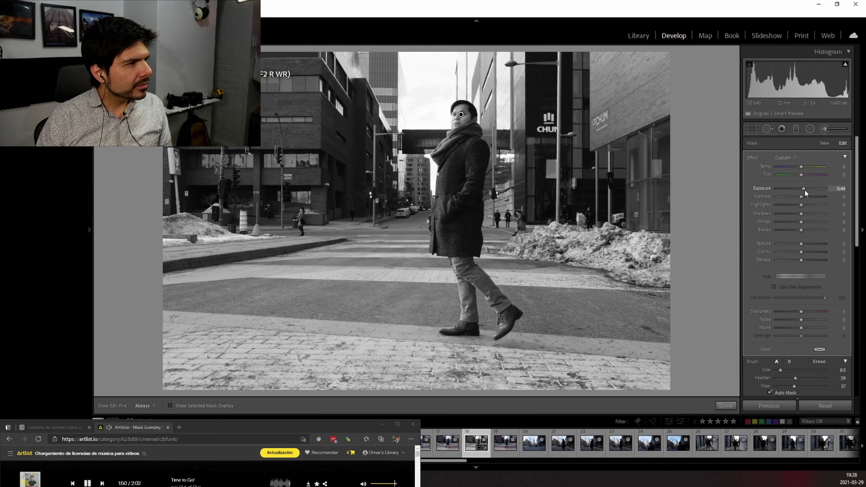
left_click_drag(804, 190, 803, 191)
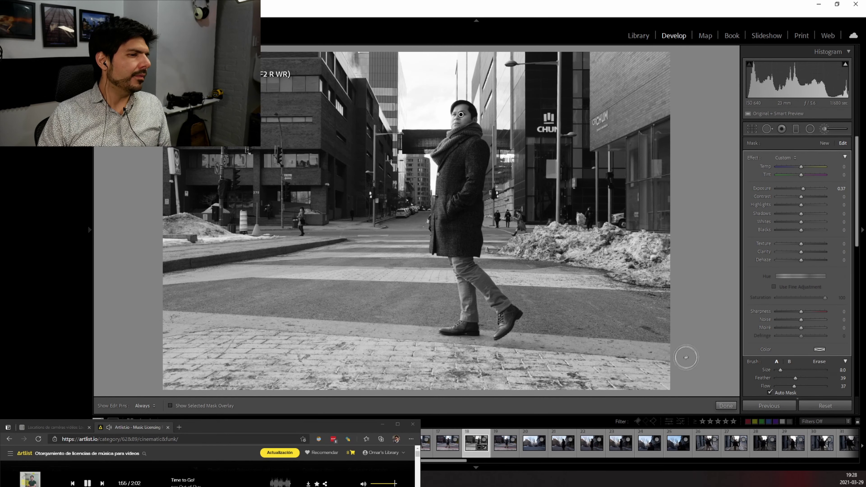
left_click(726, 406)
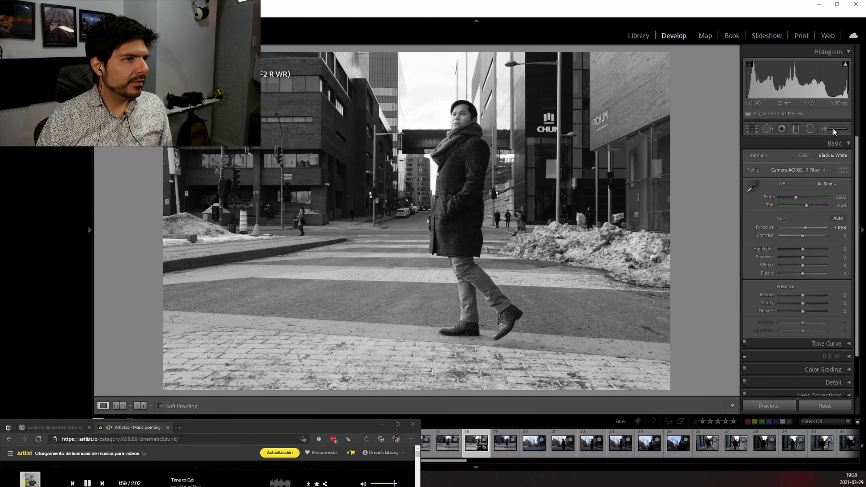
Paint a brush mask down the man's coat and raise its exposure to brighten it
key("k")
key("h")
mouse_move(441, 170)
left_mouse_down()
mouse_move(436, 245)
mouse_move(442, 183)
left_mouse_up()
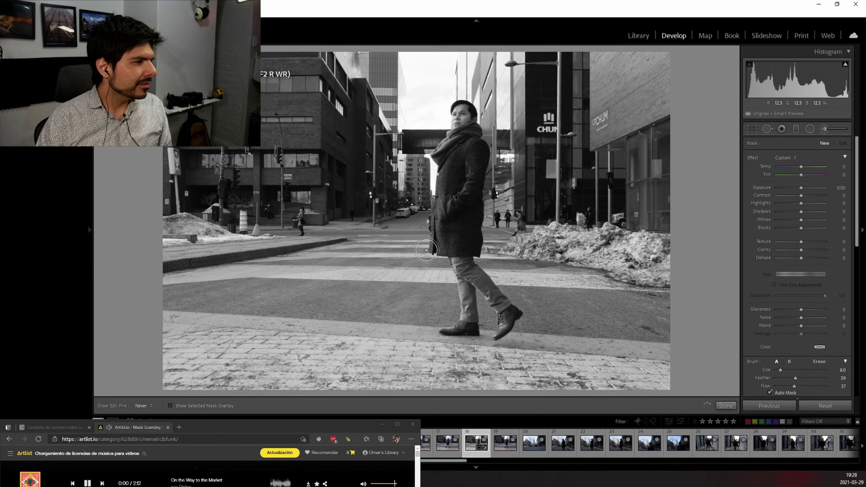
key("h")
left_click(457, 154)
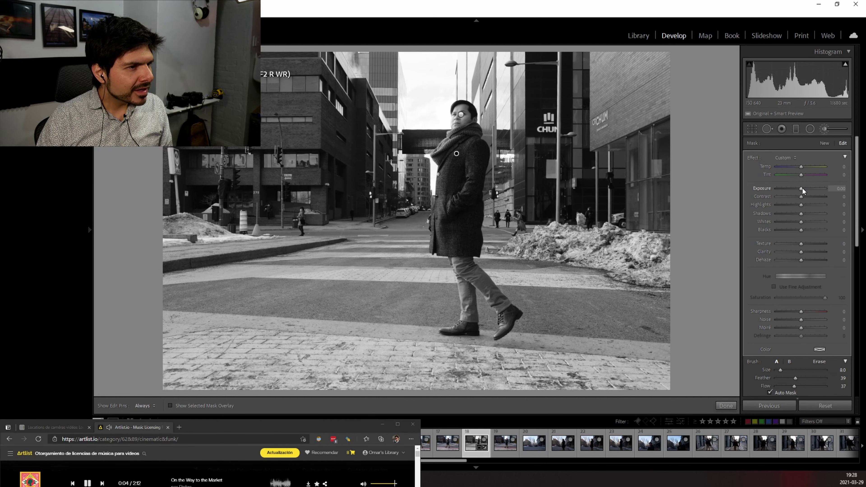
mouse_move(803, 188)
left_mouse_down()
mouse_move(818, 189)
mouse_move(810, 188)
left_mouse_up()
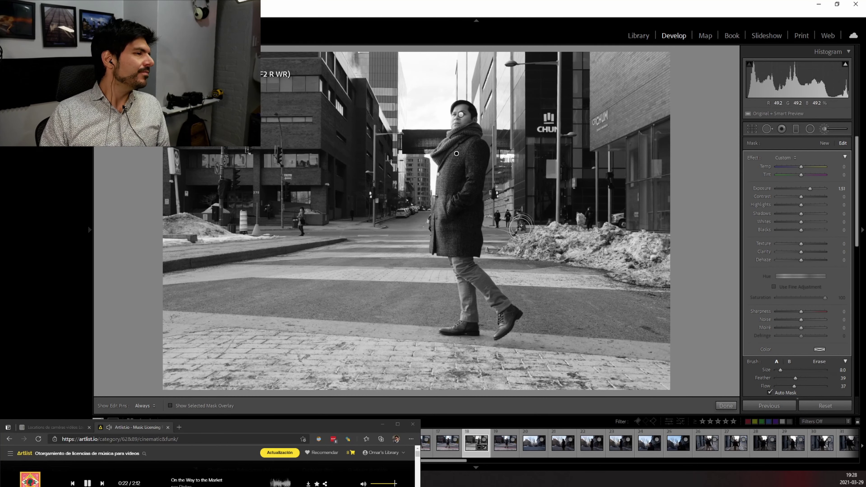
left_click(726, 406)
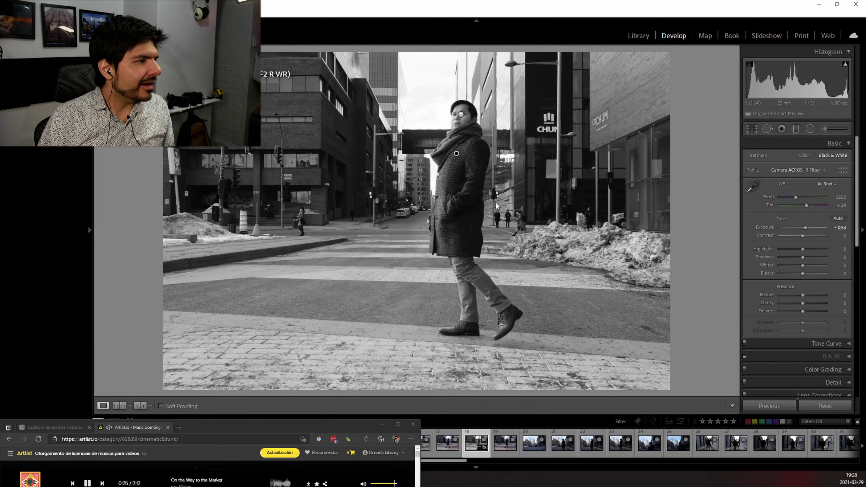
Paint a second coat mask and lower its exposure to 0.50
left_click(824, 130)
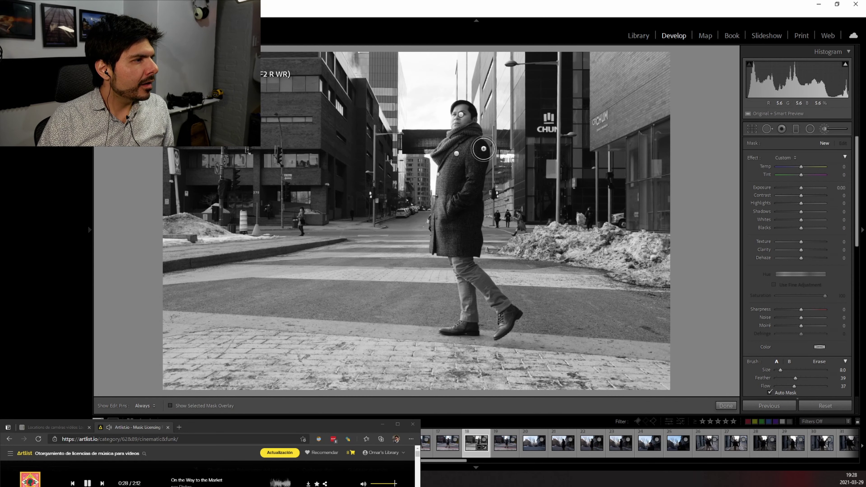
key("h")
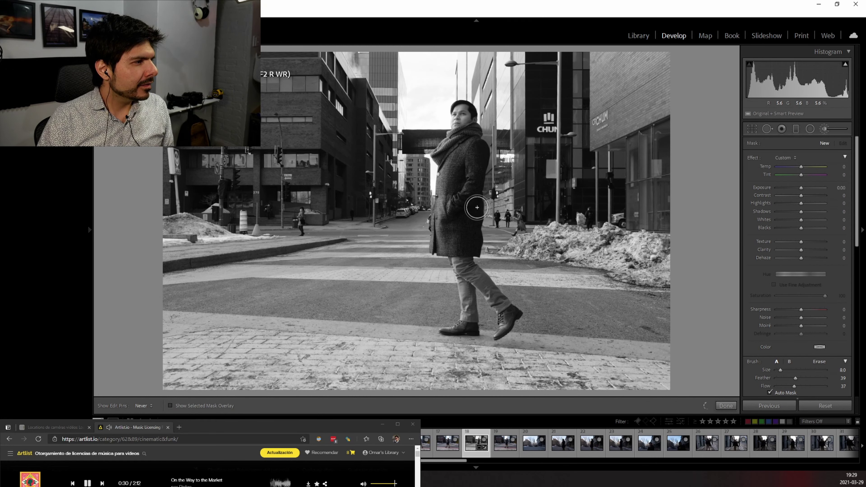
mouse_move(477, 208)
left_mouse_down()
mouse_move(475, 268)
mouse_move(528, 314)
left_mouse_up()
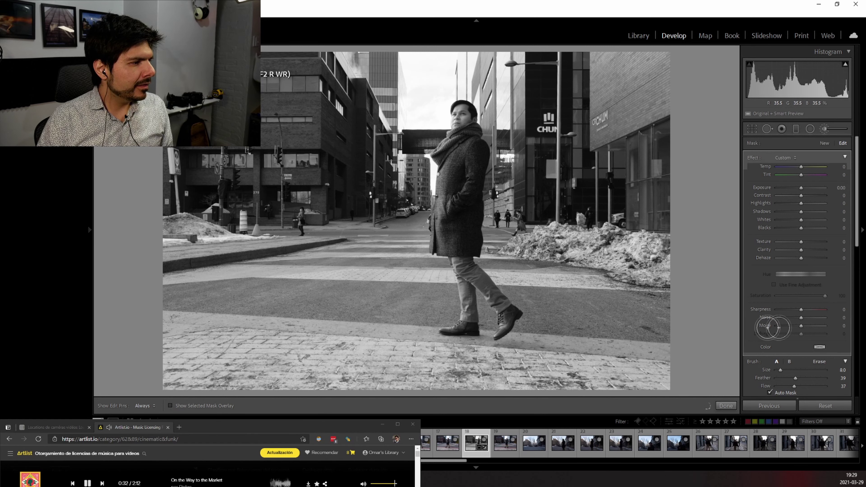
left_click_drag(801, 188, 796, 189)
left_click(723, 405)
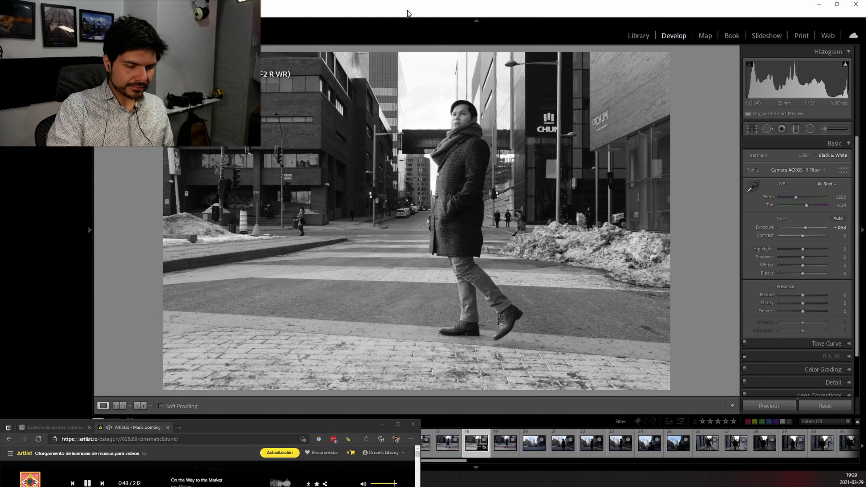
Tighten the crop around the man, trimming the edges and foreground pavement
key("r")
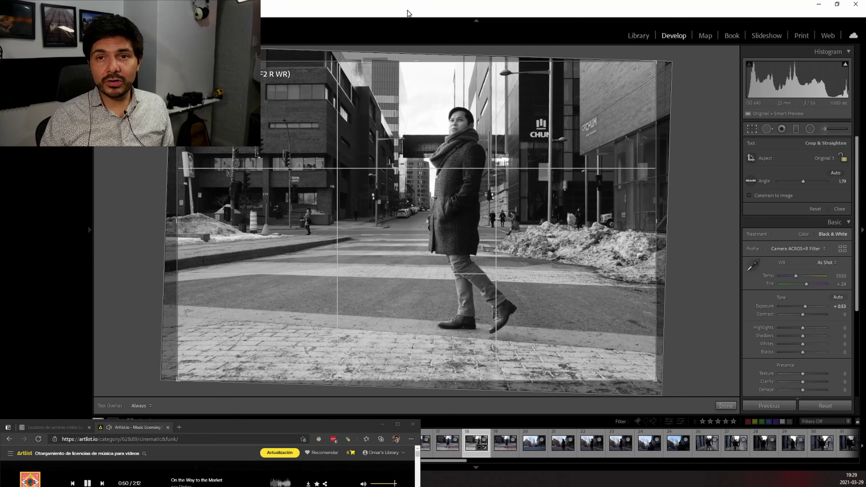
left_click_drag(657, 380, 632, 368)
left_click_drag(523, 226, 529, 229)
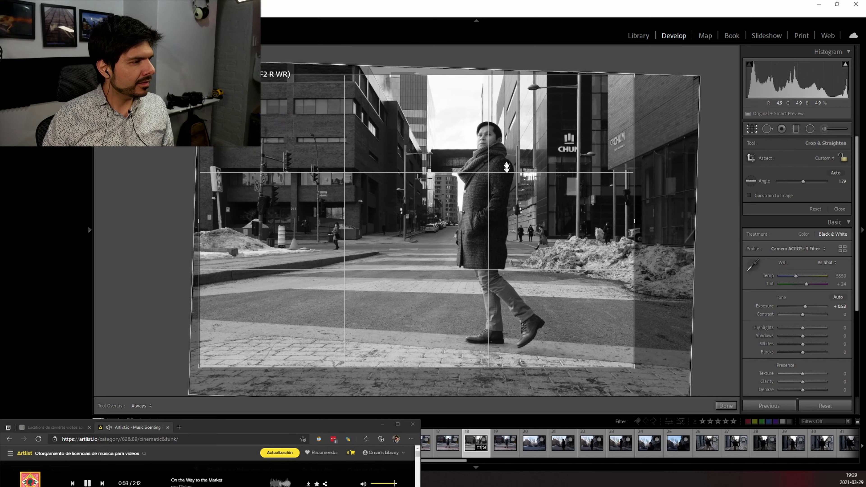
key("Return")
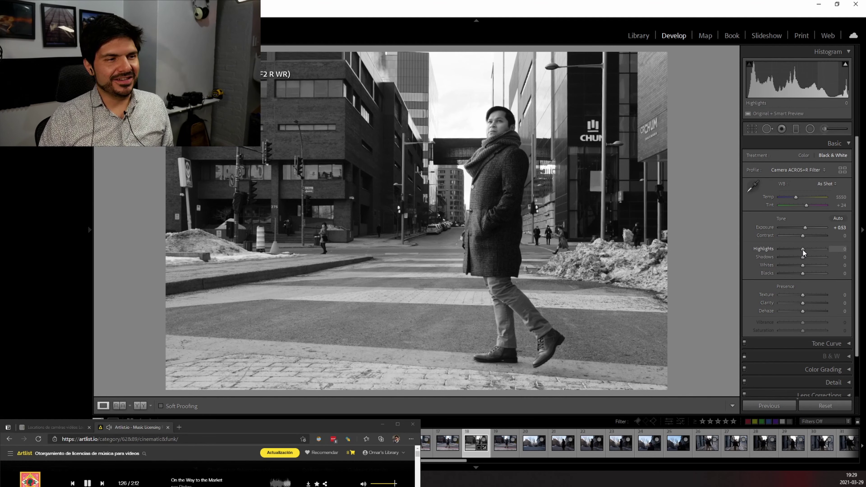
Set highlights +35, shadows −35, whites −14, texture −35, clarity −26 and dehaze −100
mouse_move(803, 249)
left_mouse_down()
mouse_move(819, 252)
mouse_move(791, 257)
mouse_move(802, 265)
mouse_move(792, 263)
mouse_move(810, 263)
mouse_move(780, 248)
mouse_move(801, 250)
left_mouse_up()
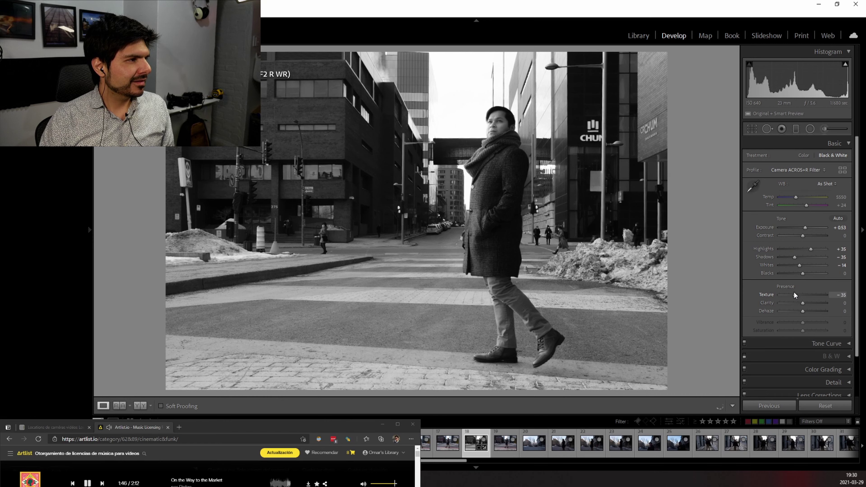
mouse_move(803, 303)
left_mouse_down()
mouse_move(795, 304)
mouse_move(800, 310)
left_mouse_up()
left_click_drag(802, 311, 772, 308)
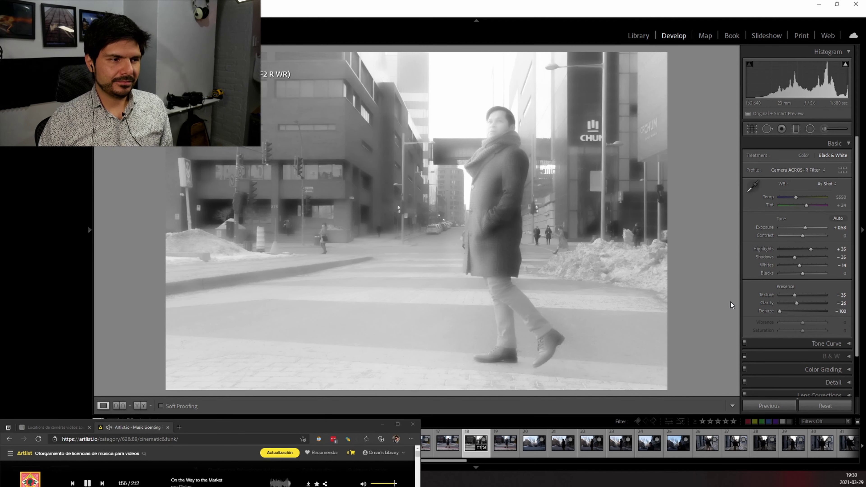
Check the snow pile at full size, then ease Dehaze from −100 to about −25
left_click(551, 217)
left_click(551, 217)
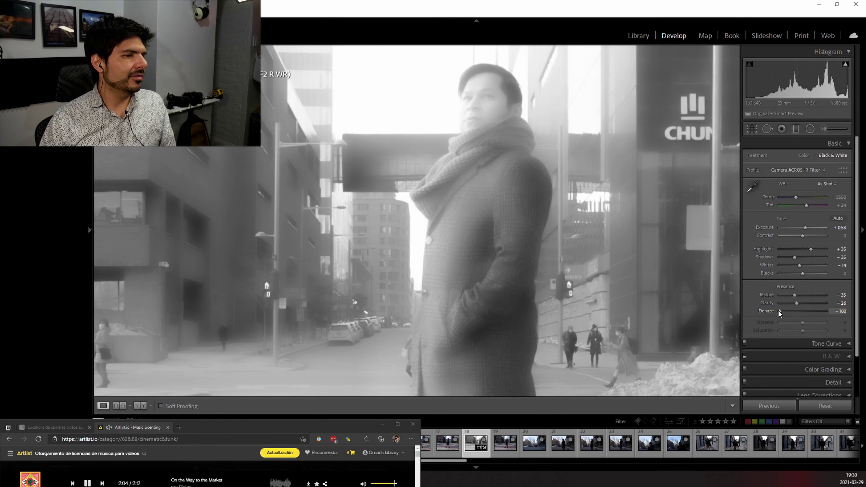
left_click_drag(779, 311, 798, 312)
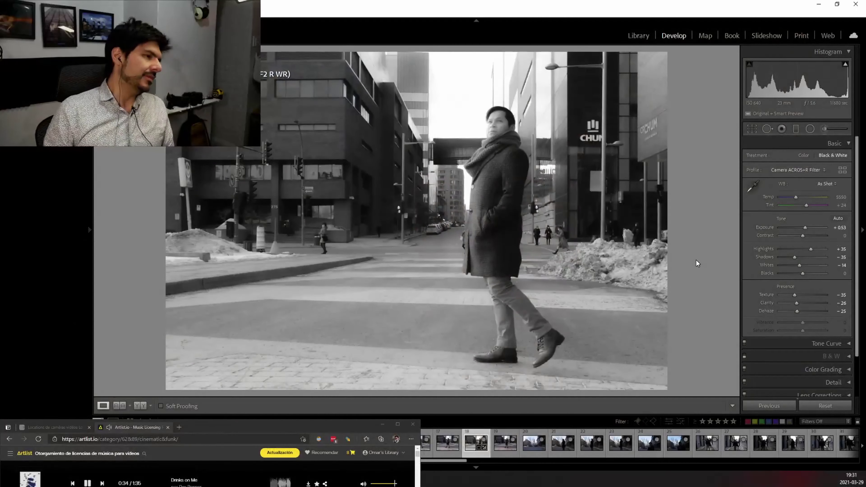
Crop the street photo to a portrait-oriented frame with the walking man centred
key("r")
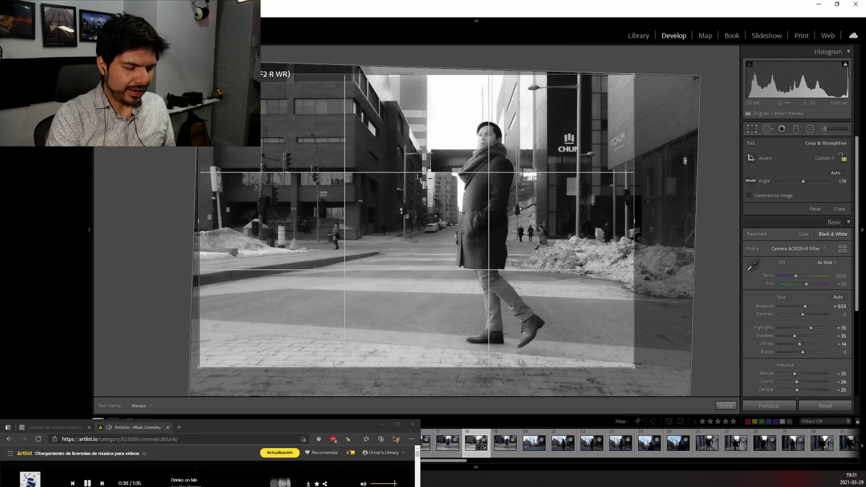
key("x")
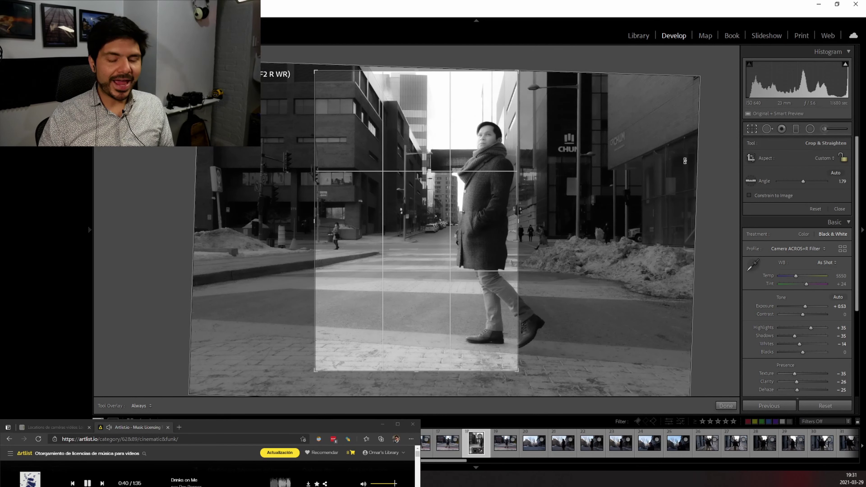
left_click_drag(424, 227, 374, 223)
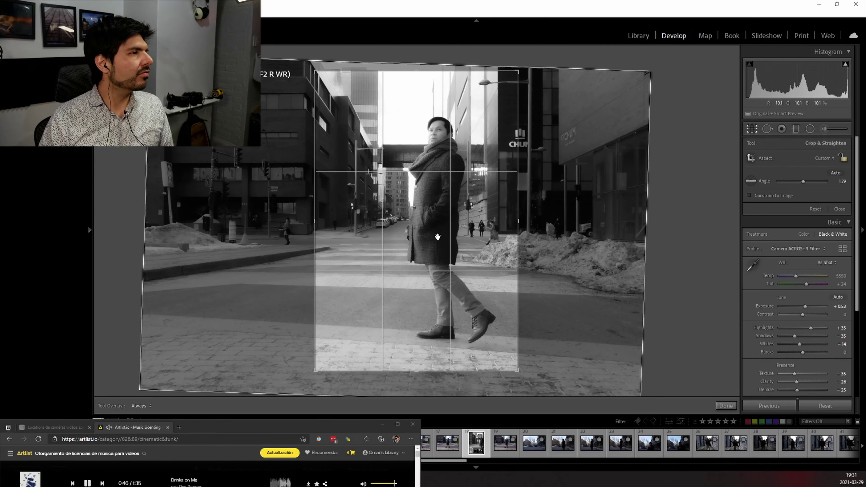
left_click_drag(416, 235, 408, 230)
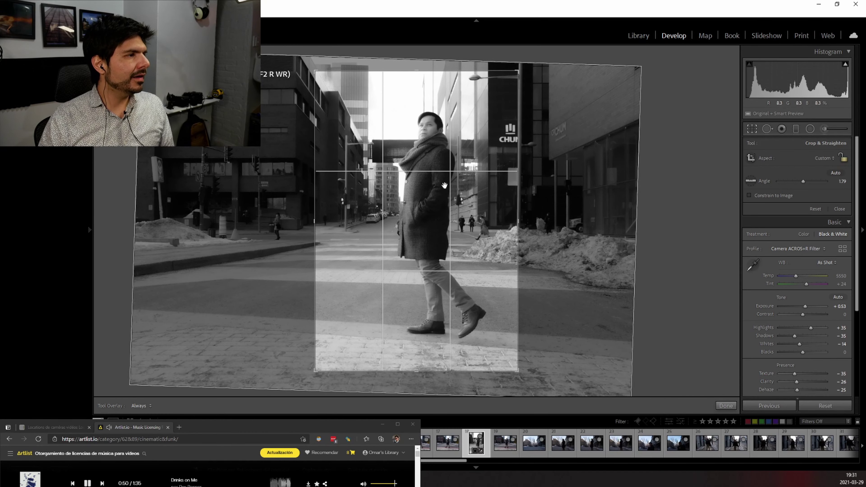
left_click_drag(437, 228, 430, 231)
key("Return")
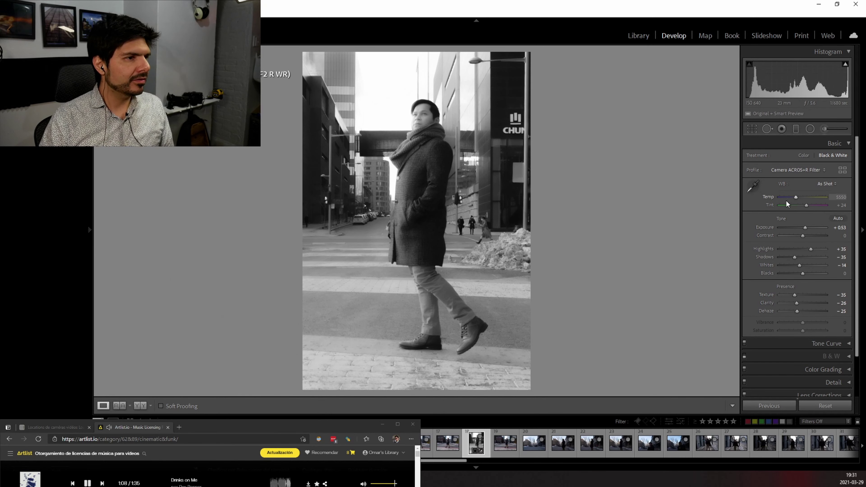
Recrop to a 4 x 5 / 8 x 10 vertical ratio, enlarging the frame around the man
key("r")
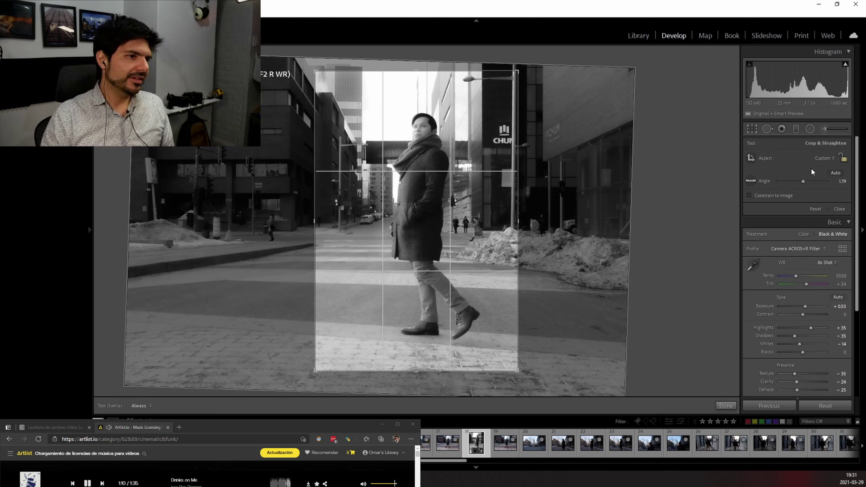
left_click(831, 158)
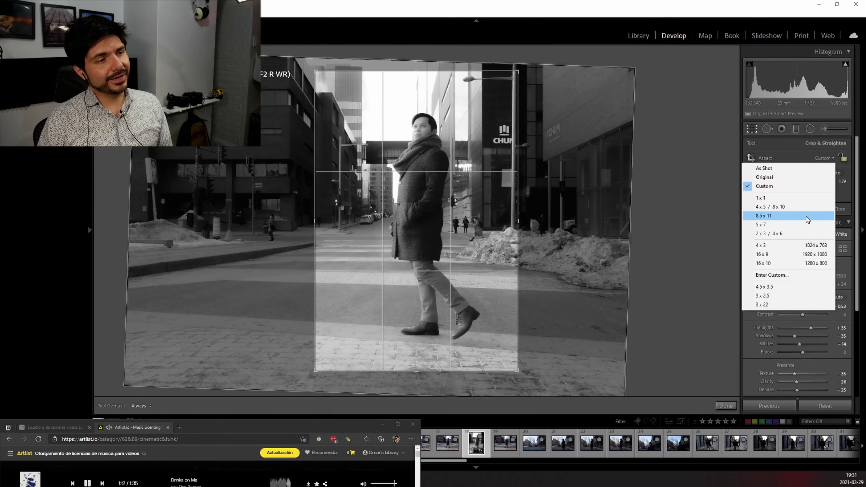
left_click(802, 207)
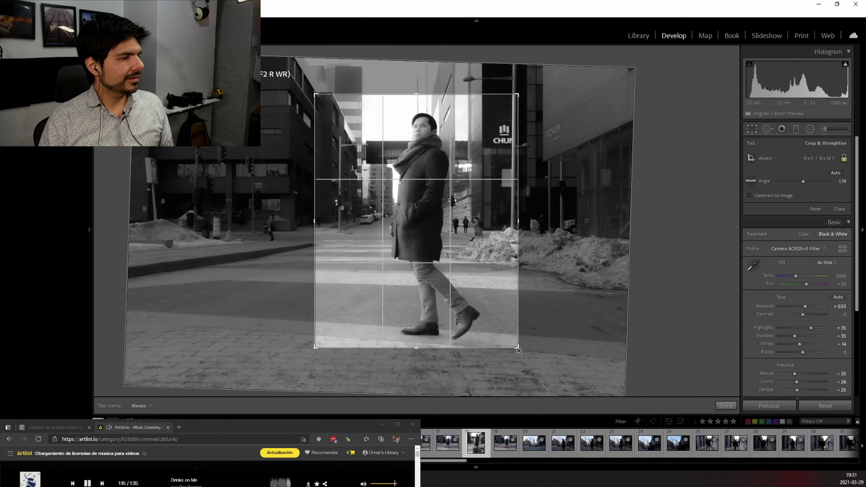
left_click_drag(519, 351, 528, 359)
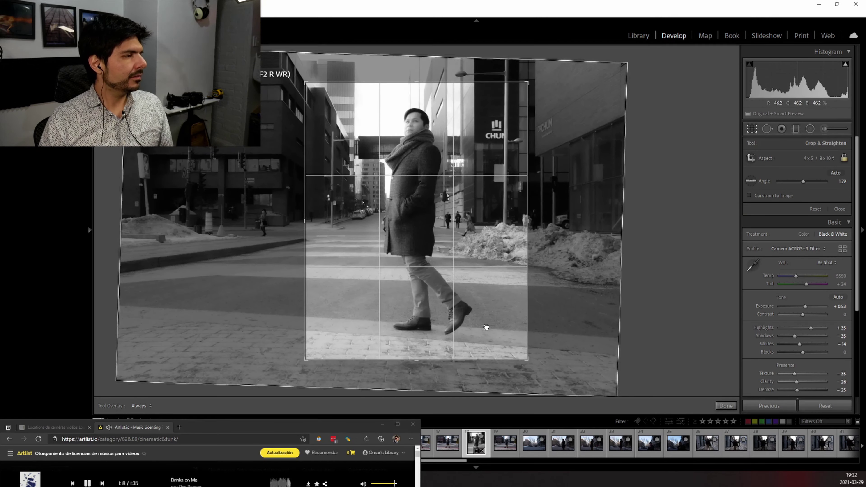
mouse_move(486, 328)
left_mouse_down()
mouse_move(507, 340)
mouse_move(494, 325)
left_mouse_up()
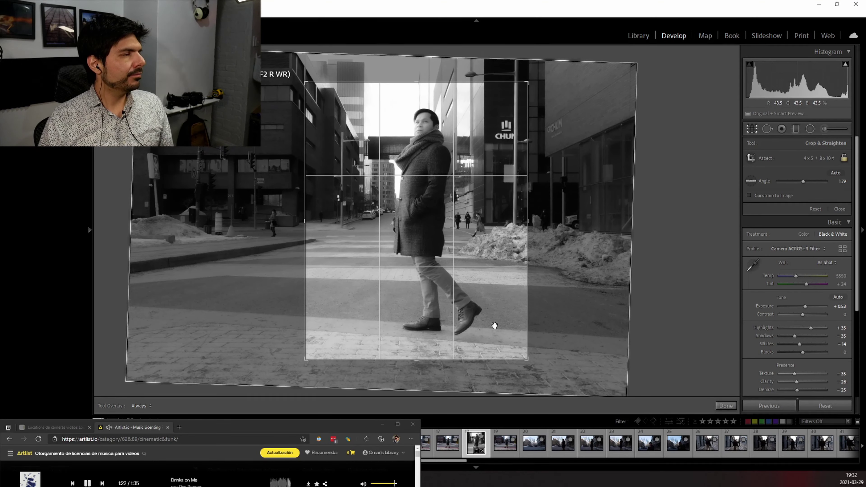
mouse_move(527, 81)
left_mouse_down()
mouse_move(539, 67)
mouse_move(524, 95)
left_mouse_up()
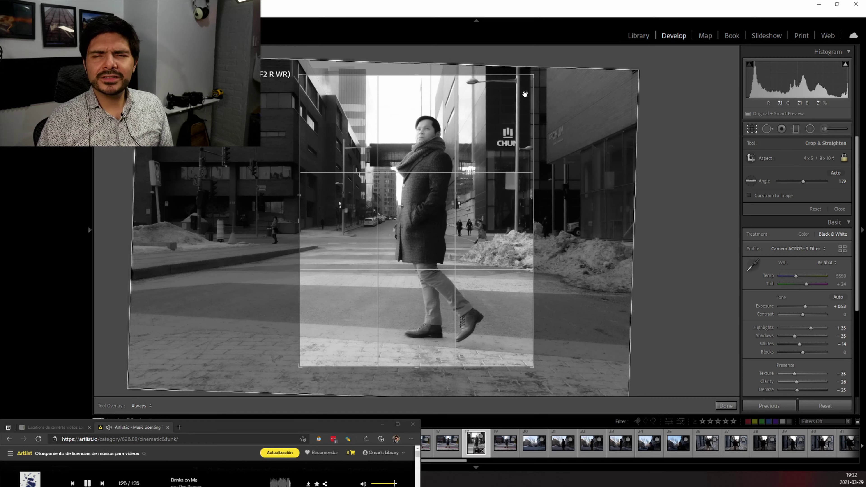
key("Return")
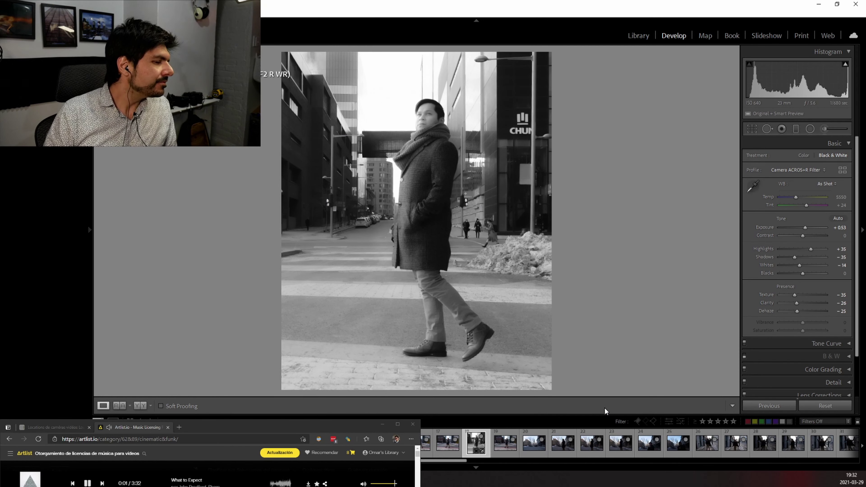
scroll(660, 450, "down", 3)
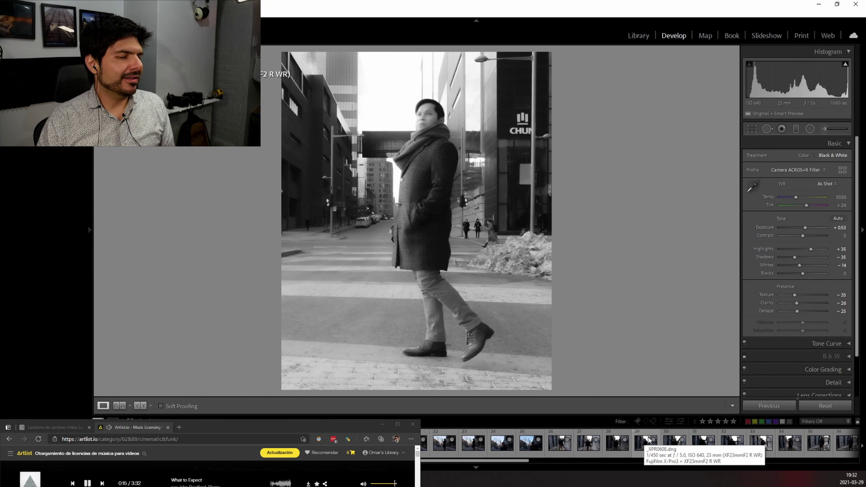
Browse the filmstrip to the full-length colour photo of the man on the stone wall
scroll(648, 440, "down", 5)
left_click(603, 443)
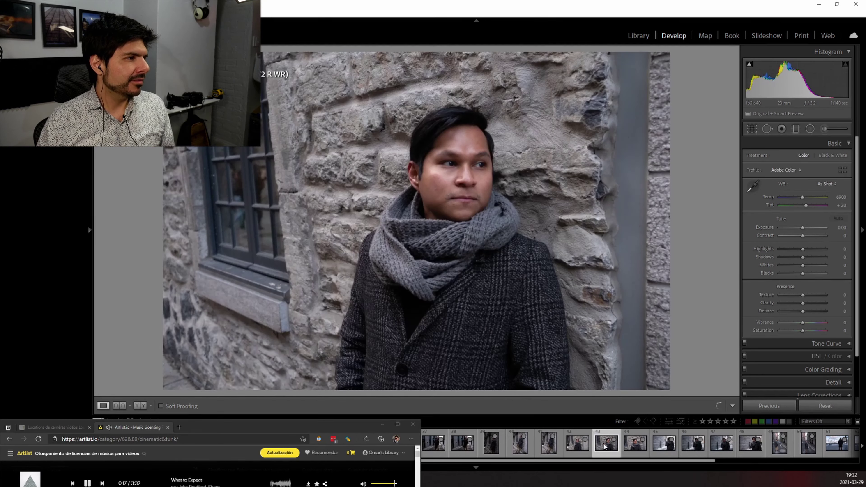
left_click(630, 444)
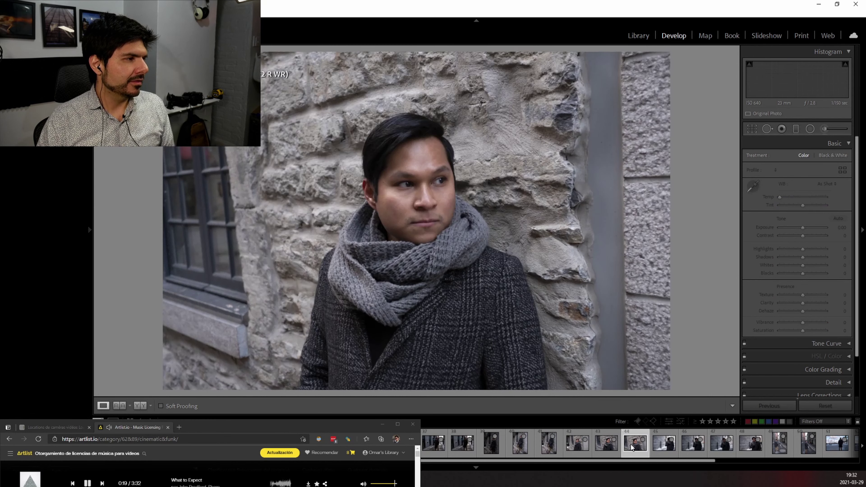
left_click(543, 441)
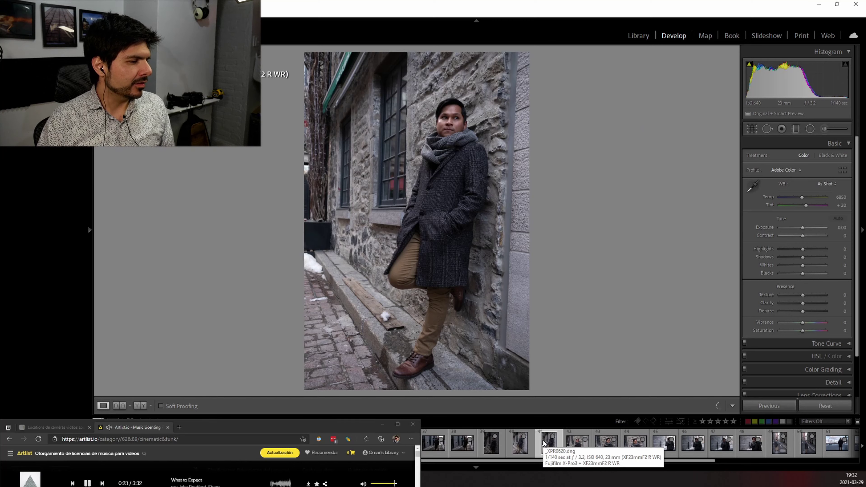
left_click(523, 444)
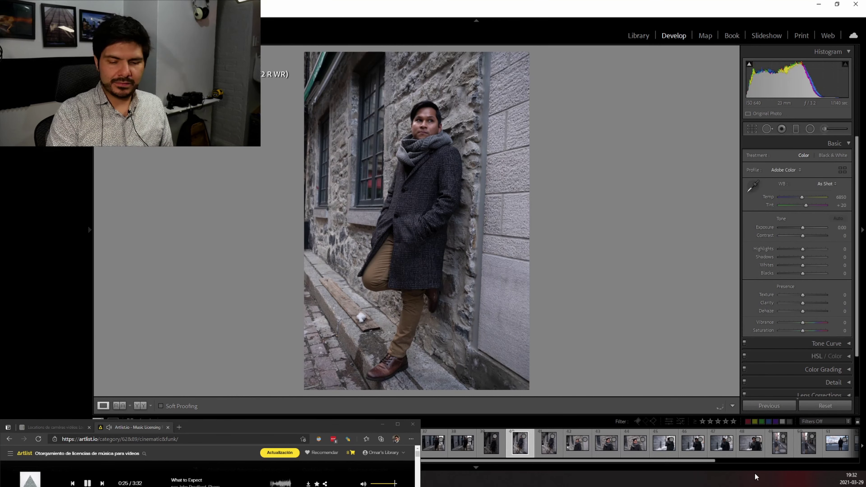
key("Right")
key("Right")
key("Right")
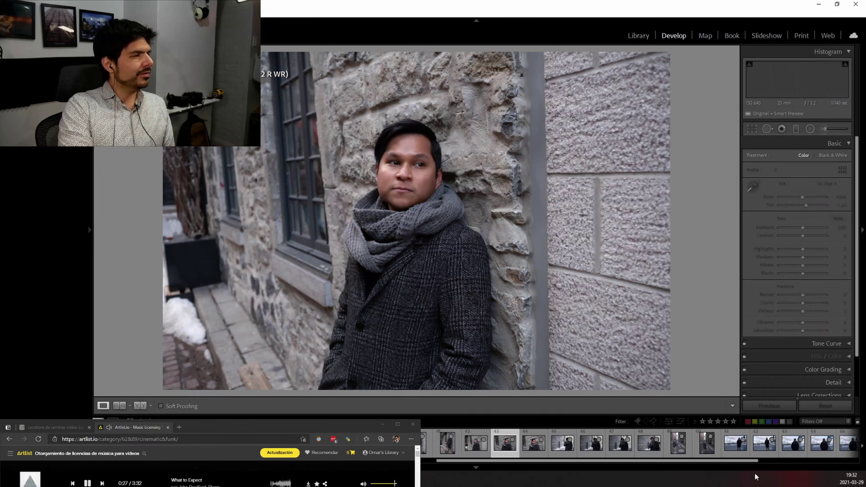
key("Right")
key("Right")
key("Right")
key("Right")
key("Right")
key("Right")
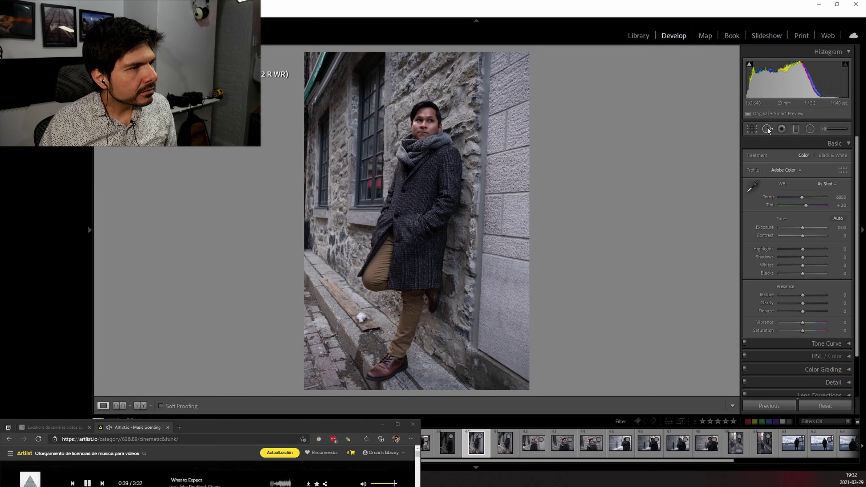
Rotate the stone-wall portrait by −1.80° to straighten its verticals
key("r")
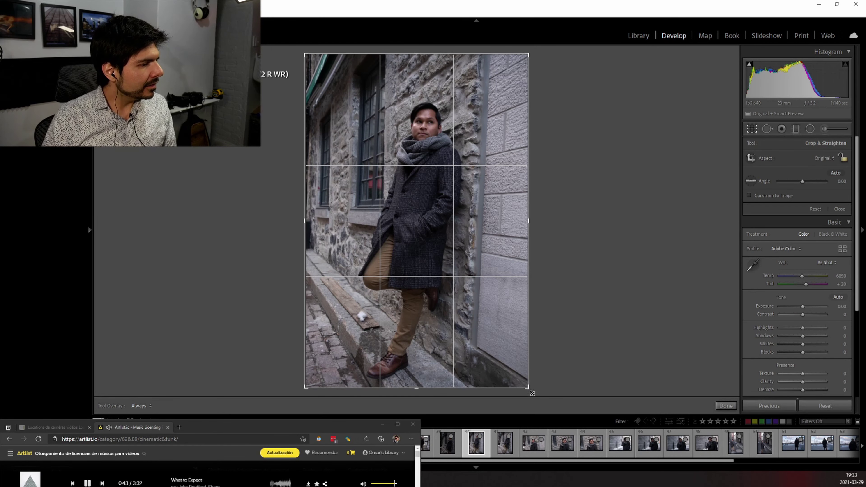
left_click_drag(532, 393, 537, 387)
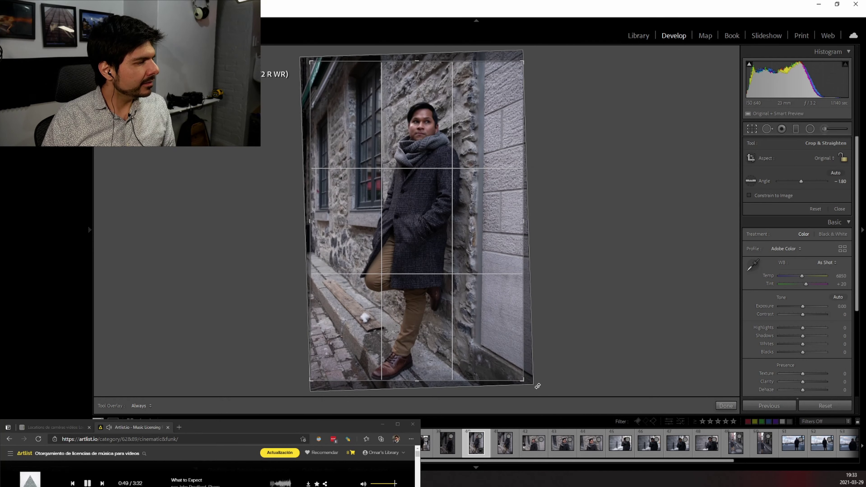
key("Return")
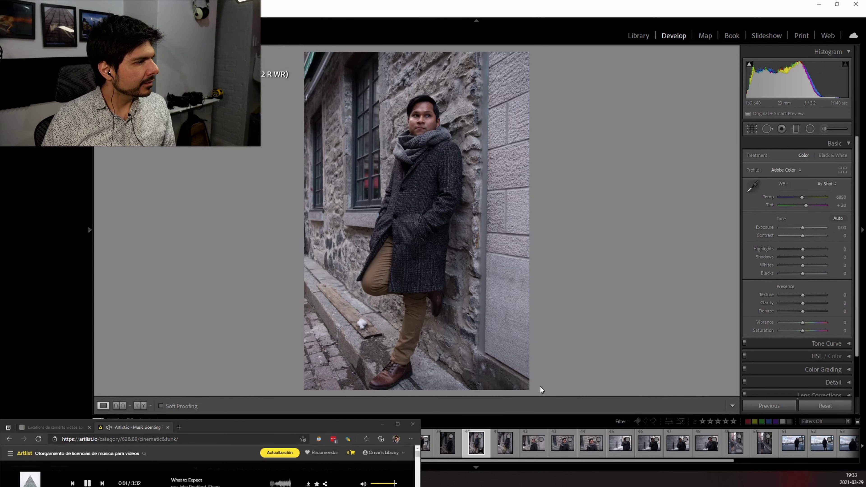
Apply the Camera ACROS+R Filter profile and set exposure to +0.08
left_click(842, 171)
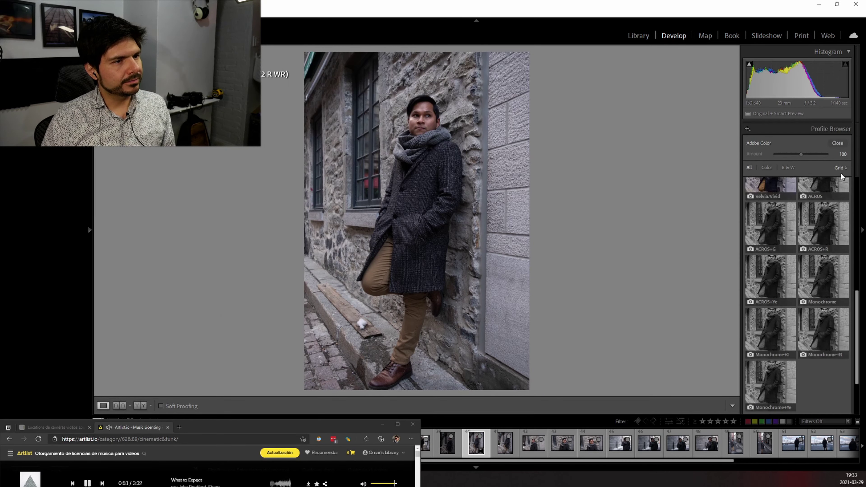
left_click(830, 236)
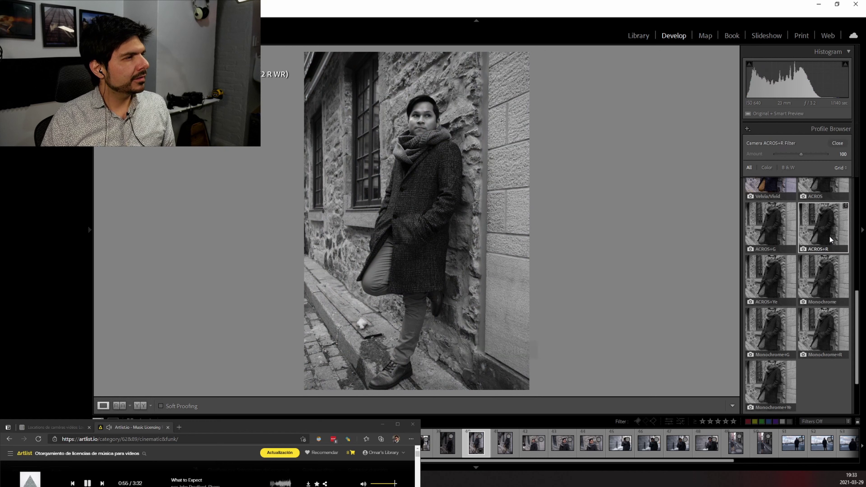
left_click(839, 144)
left_click_drag(802, 228, 805, 249)
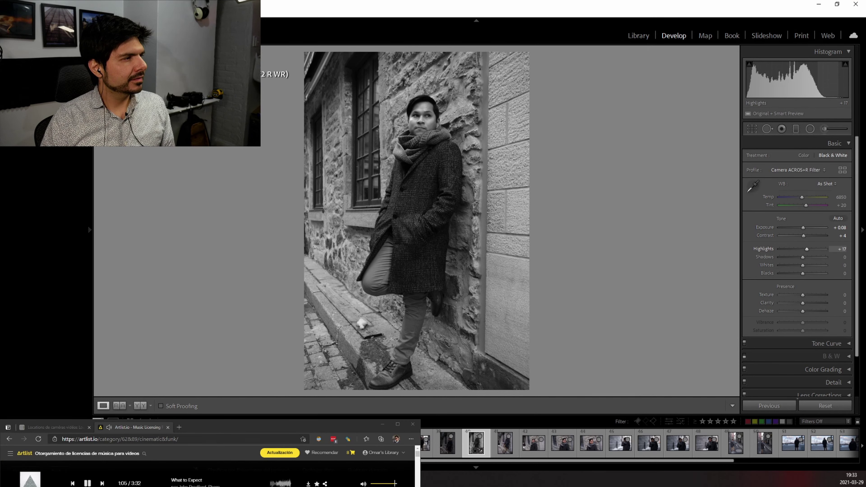
Lower exposure to +0.02, shadows to −12 and soften texture to −23
left_click_drag(803, 228, 802, 227)
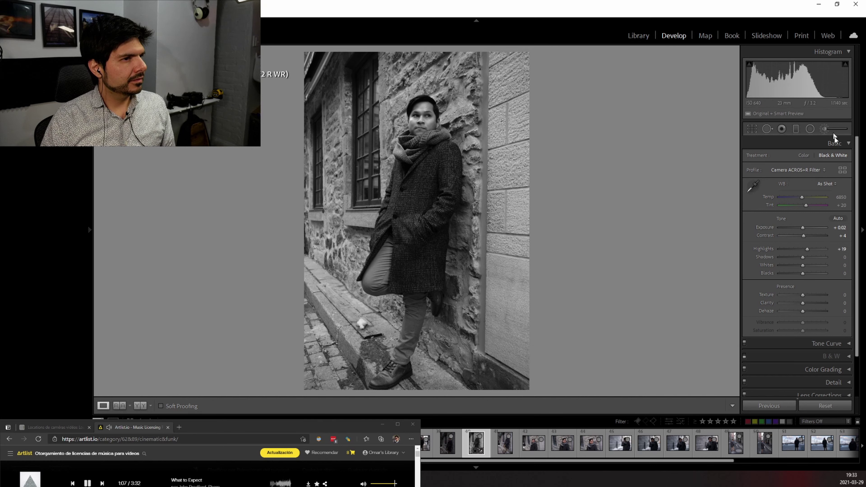
mouse_move(802, 258)
left_mouse_down()
mouse_move(797, 273)
mouse_move(813, 263)
left_mouse_up()
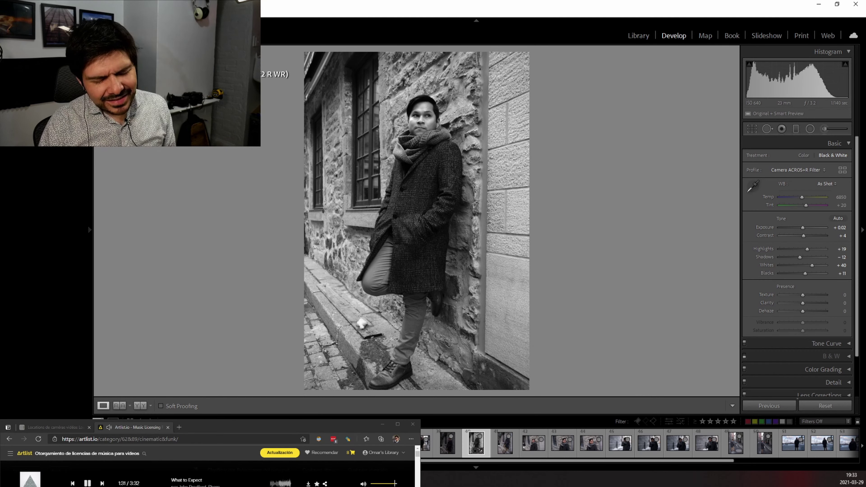
key("XF86AudioNext")
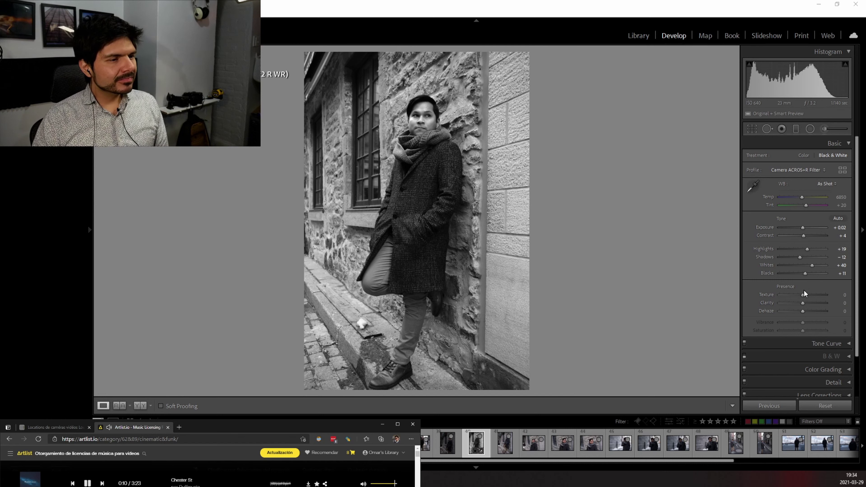
left_click_drag(803, 295, 800, 309)
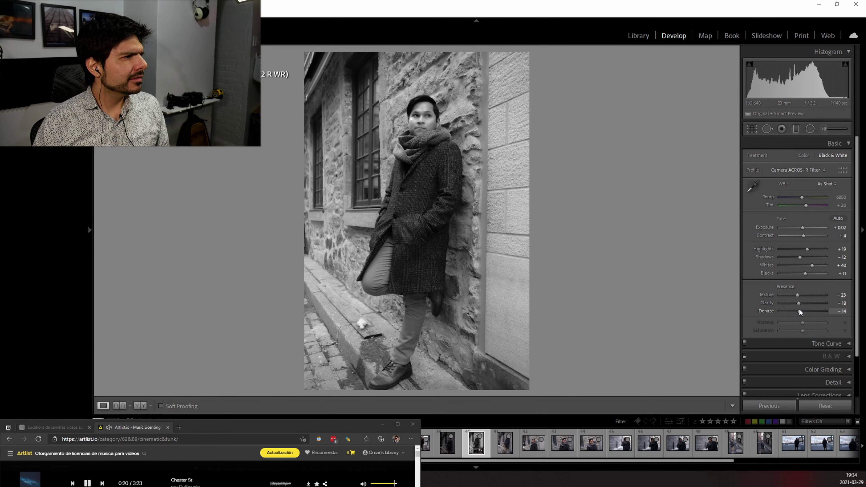
Deepen Dehaze to −29 on the stone-wall portrait
scroll(799, 311, "down", 8)
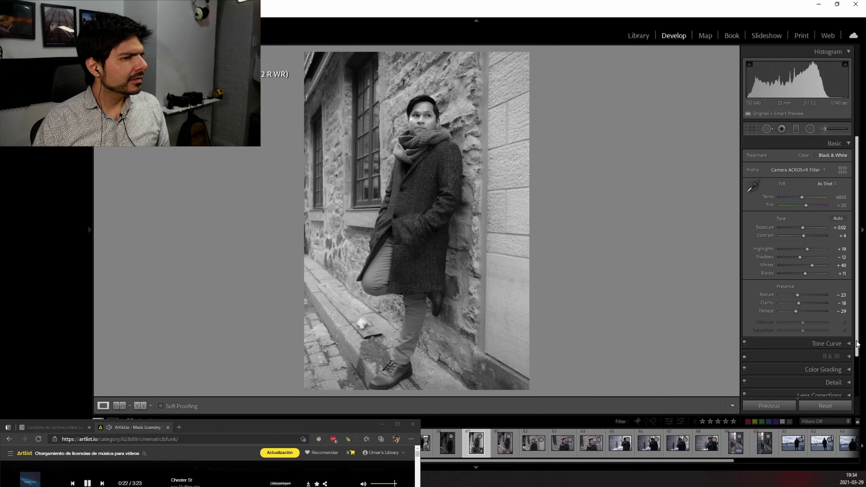
left_click_drag(858, 344, 858, 380)
left_click(849, 313)
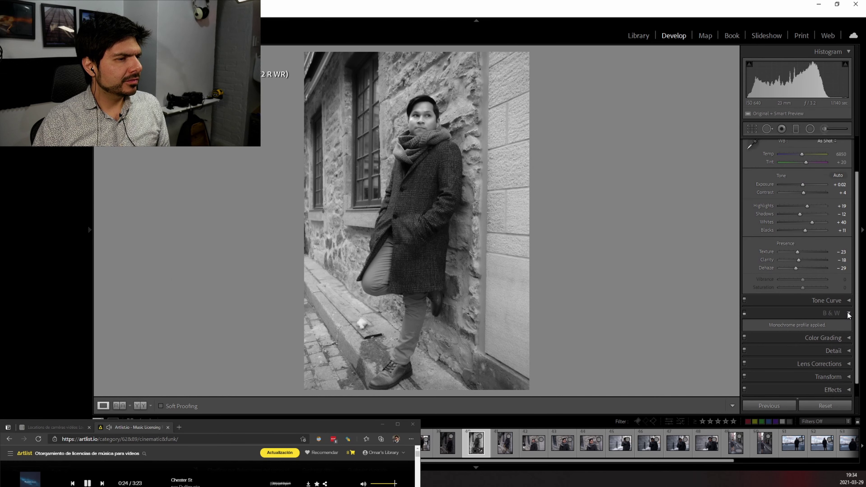
left_click(849, 313)
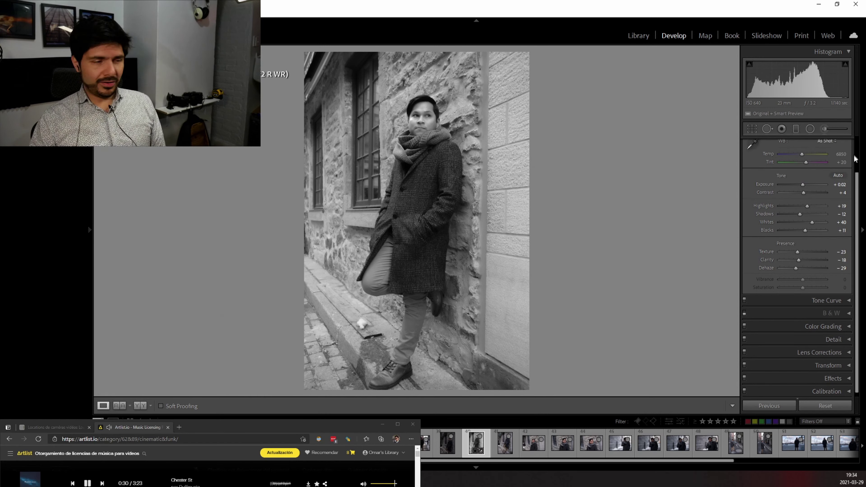
Try pulling down the dark end of the red channel tone curve, then undo it
left_click(849, 301)
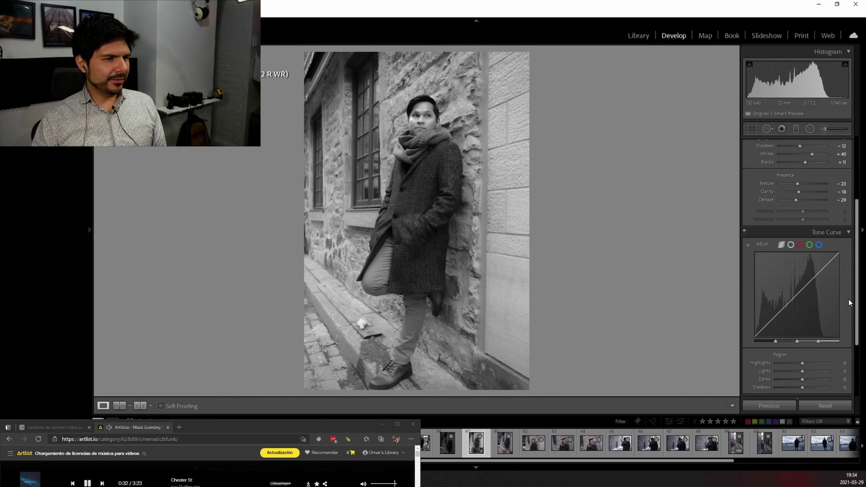
left_click(801, 244)
left_click(821, 270)
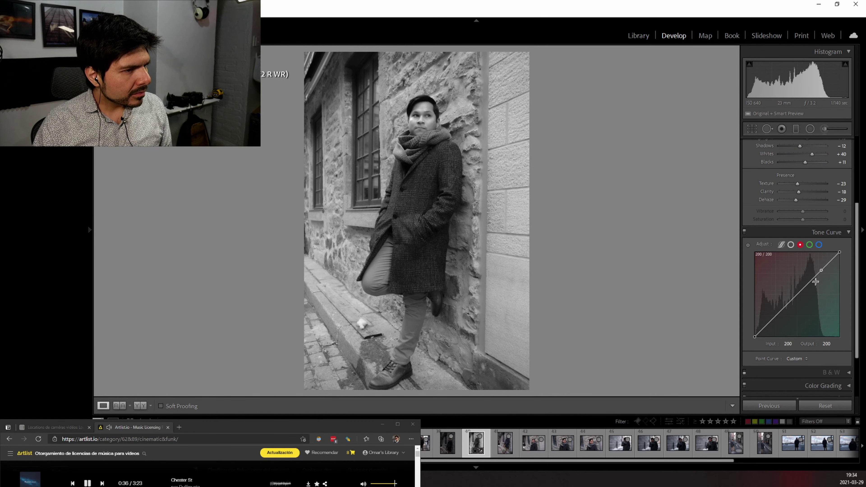
left_click(776, 313)
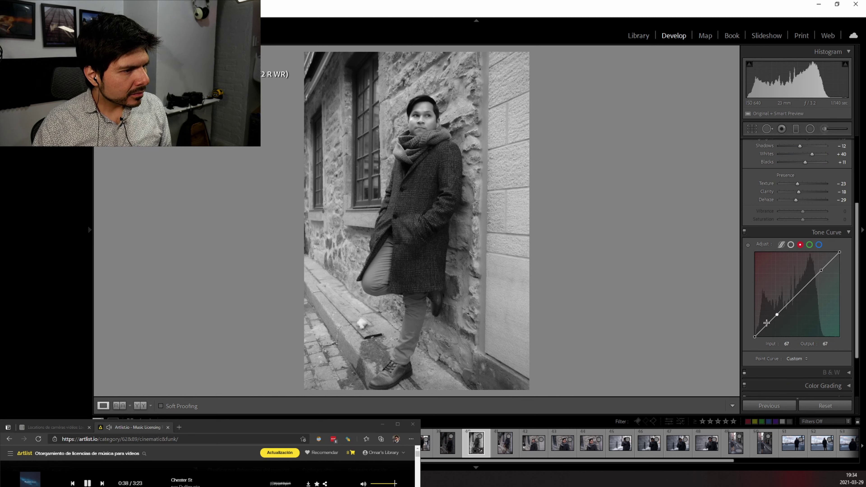
left_click_drag(769, 322, 796, 322)
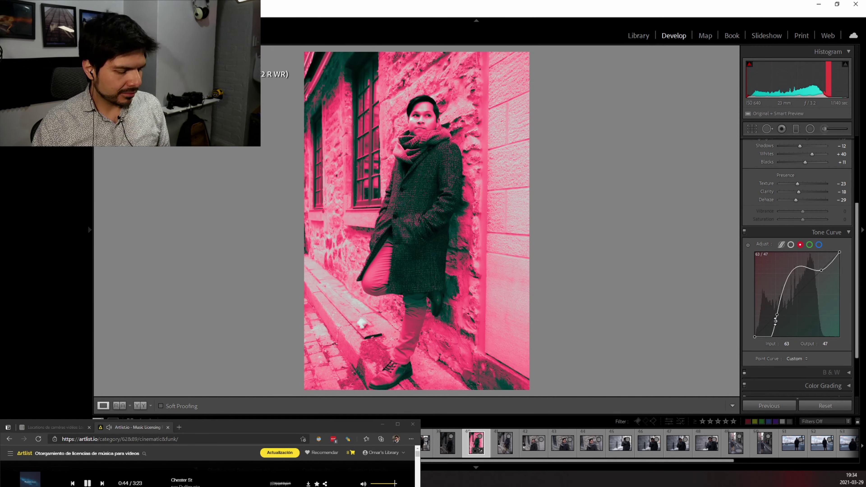
key("ctrl+z")
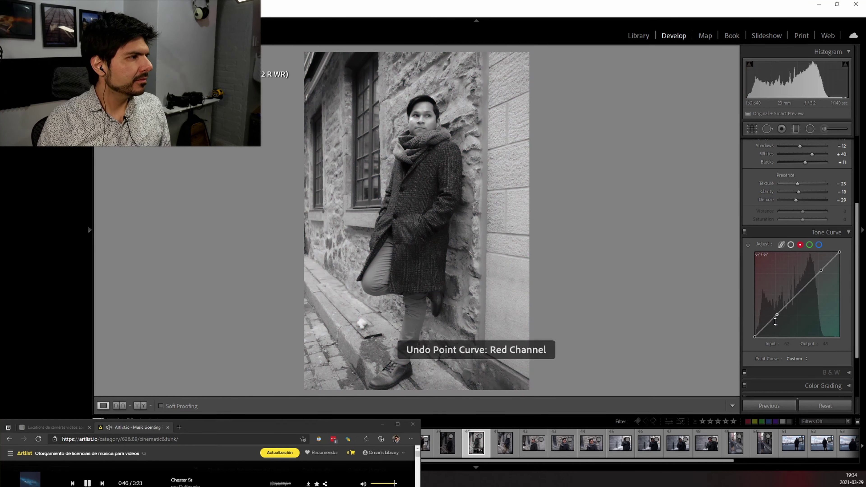
Add a slight point at 186/180 on the RGB point curve
left_click(791, 244)
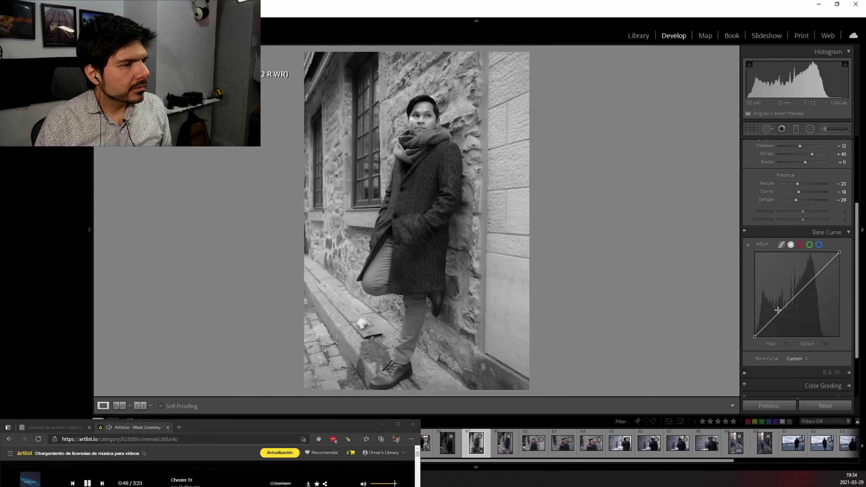
left_click(771, 321)
left_click_drag(817, 278, 818, 280)
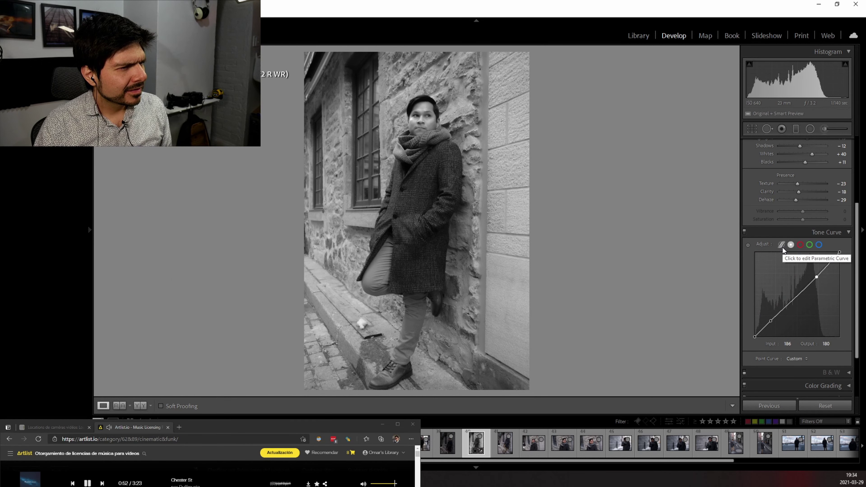
Glance at the parametric curve, then try and undo a midtone S-curve
left_click(782, 245)
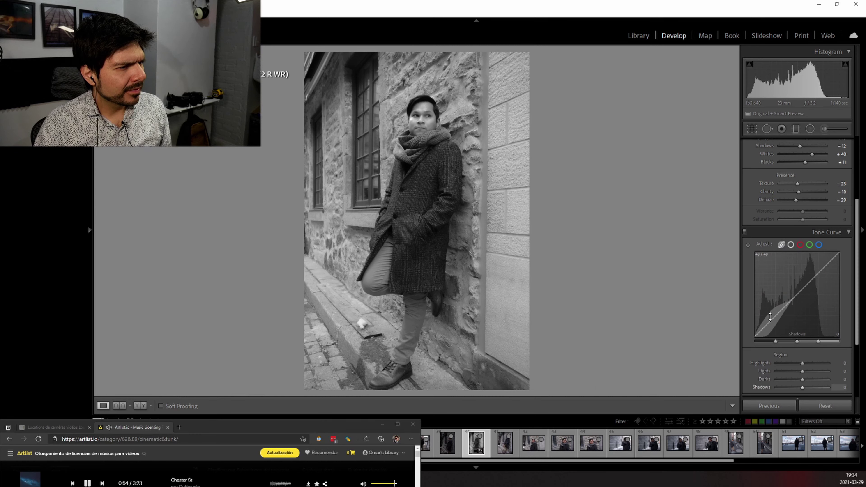
left_click(791, 244)
left_click_drag(802, 296, 803, 296)
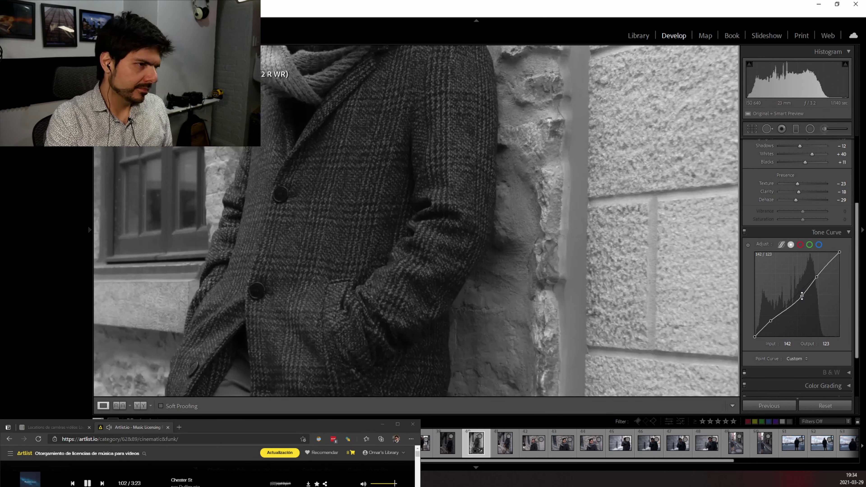
key("ctrl+z")
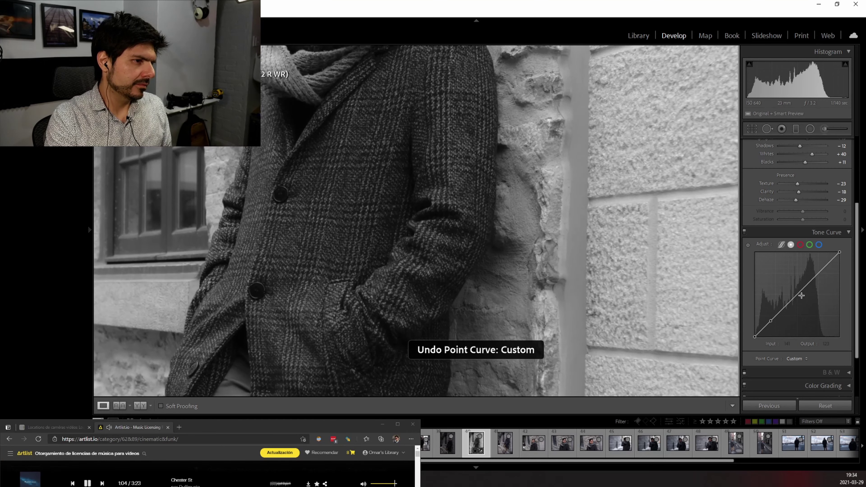
Add a shadow point near 25/26 and a highlight point at 217/213 on the RGB curve
left_click_drag(762, 333, 762, 328)
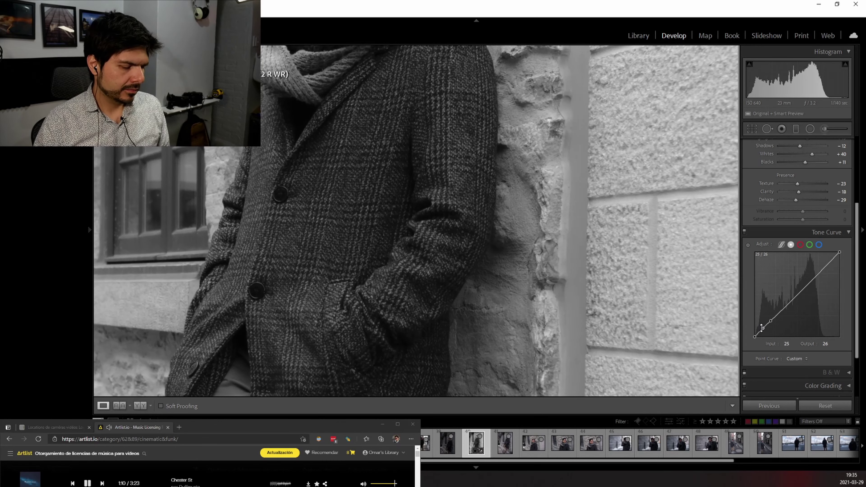
left_click(575, 261)
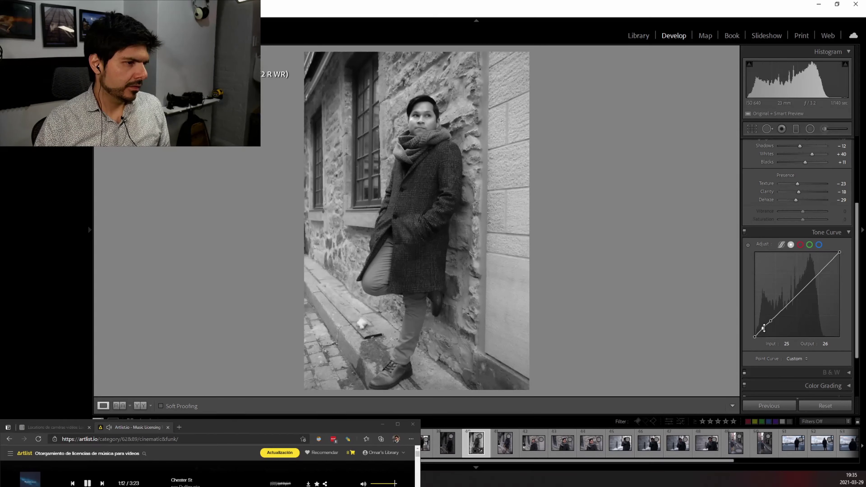
mouse_move(762, 328)
left_mouse_down()
mouse_move(777, 334)
mouse_move(802, 319)
mouse_move(795, 318)
mouse_move(815, 330)
mouse_move(789, 274)
mouse_move(822, 308)
mouse_move(817, 321)
mouse_move(801, 313)
mouse_move(766, 325)
left_mouse_up()
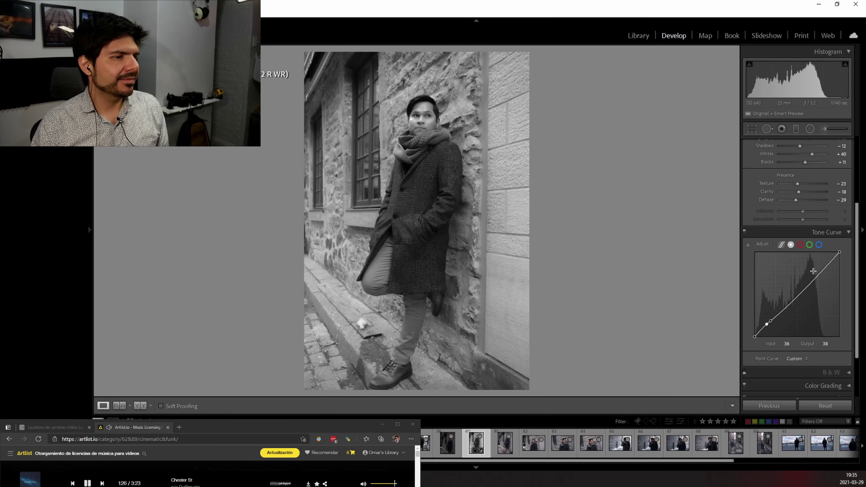
left_click_drag(823, 271, 832, 263)
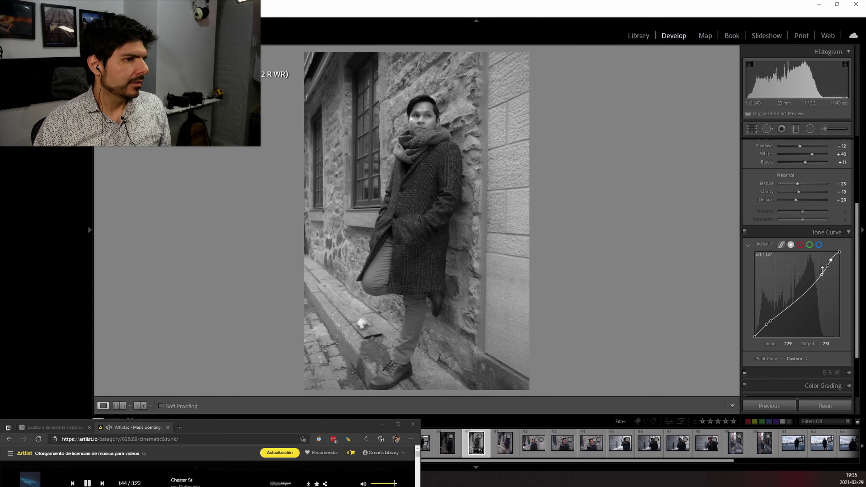
left_click_drag(822, 274, 827, 266)
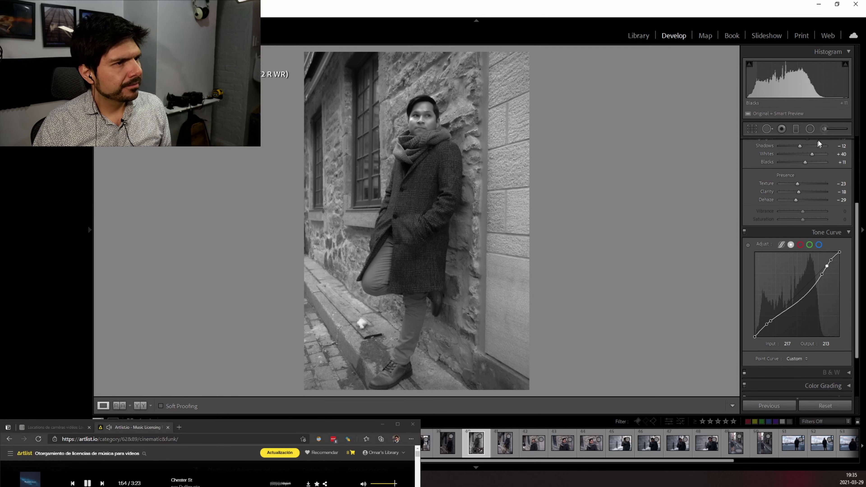
Start an Adjustment Brush on the face with contrast −41 and exposure reset to zero
left_click(823, 128)
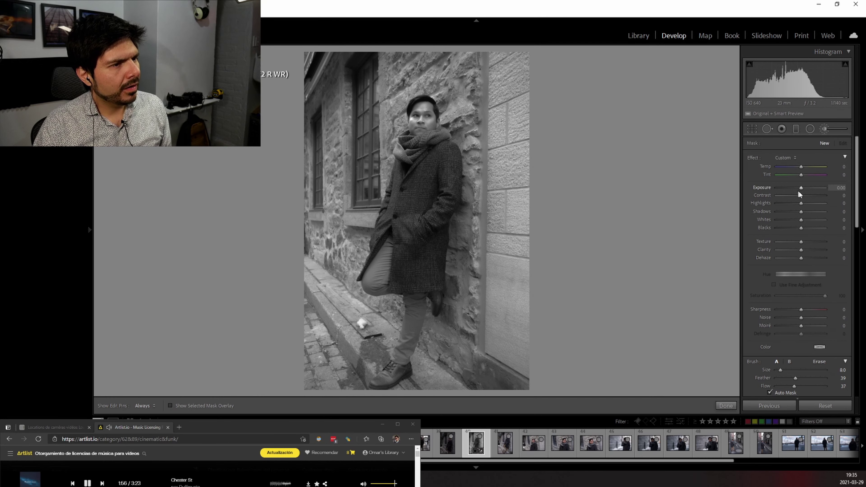
left_click_drag(803, 195, 791, 196)
key("h")
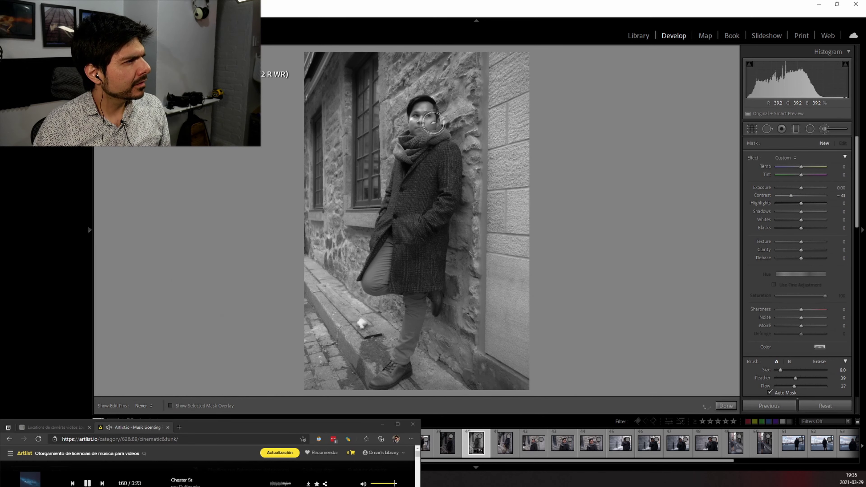
key("h")
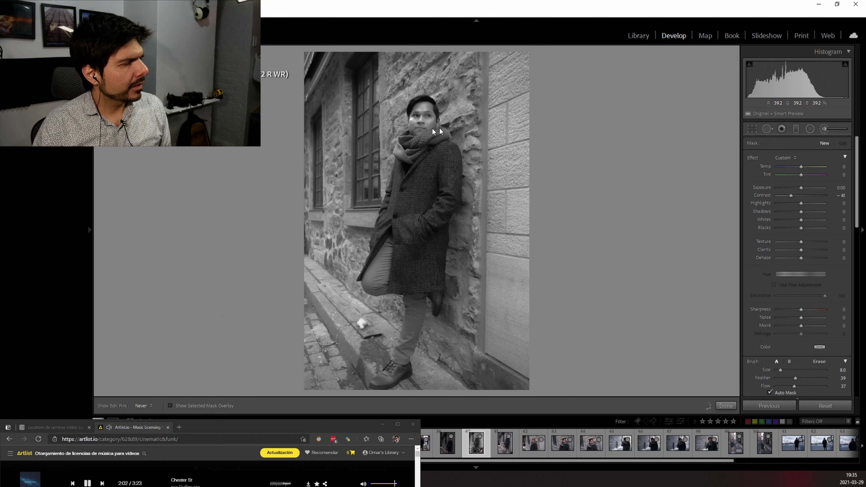
double_click(798, 188)
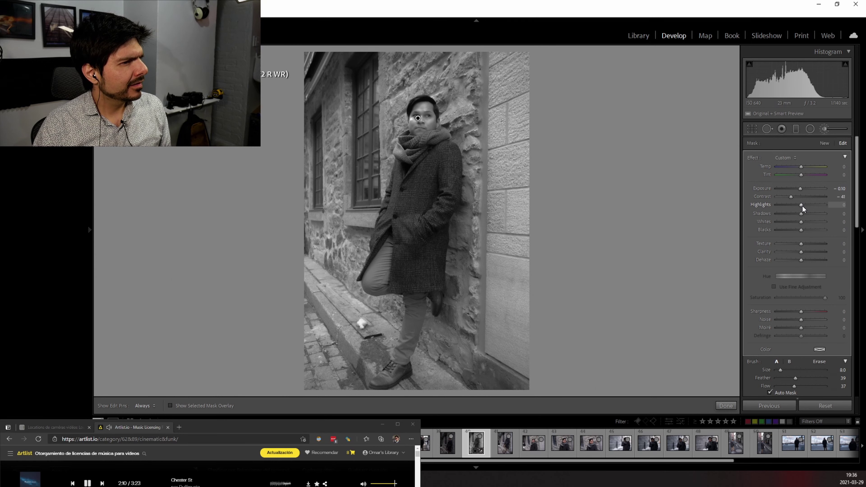
Set the face brush to exposure 0.30, highlights −45, shadows −14 and whites −6
left_click_drag(801, 205, 789, 204)
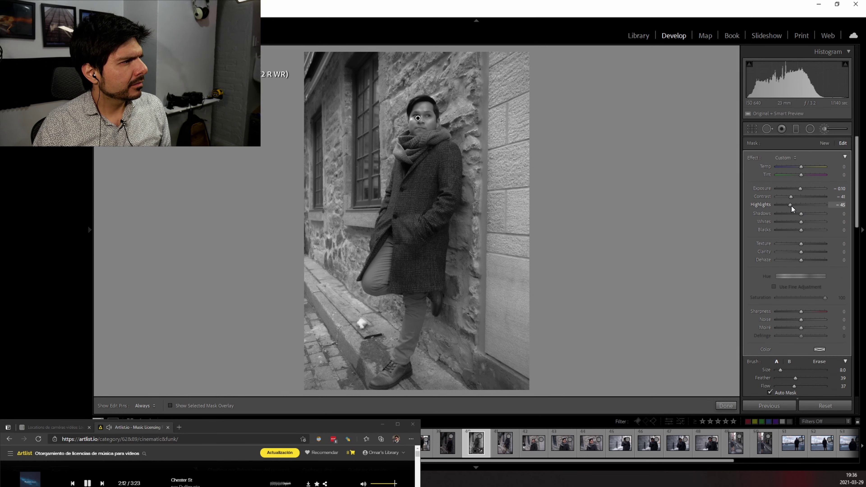
left_click_drag(803, 188, 803, 189)
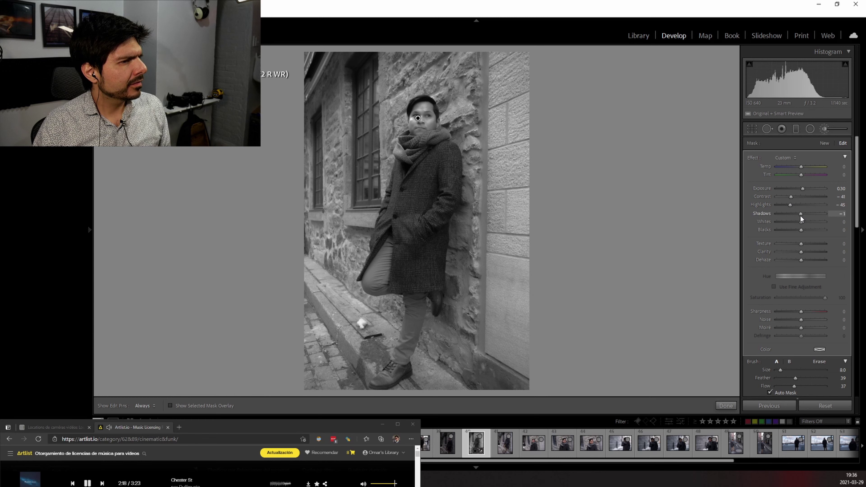
mouse_move(801, 215)
left_mouse_down()
mouse_move(794, 214)
mouse_move(813, 213)
mouse_move(795, 213)
left_mouse_up()
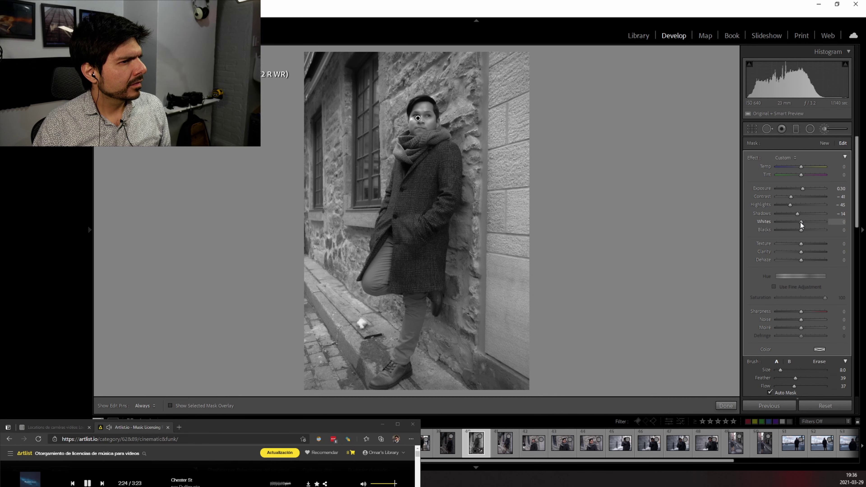
mouse_move(801, 223)
left_mouse_down()
mouse_move(794, 221)
mouse_move(813, 233)
mouse_move(798, 233)
left_mouse_up()
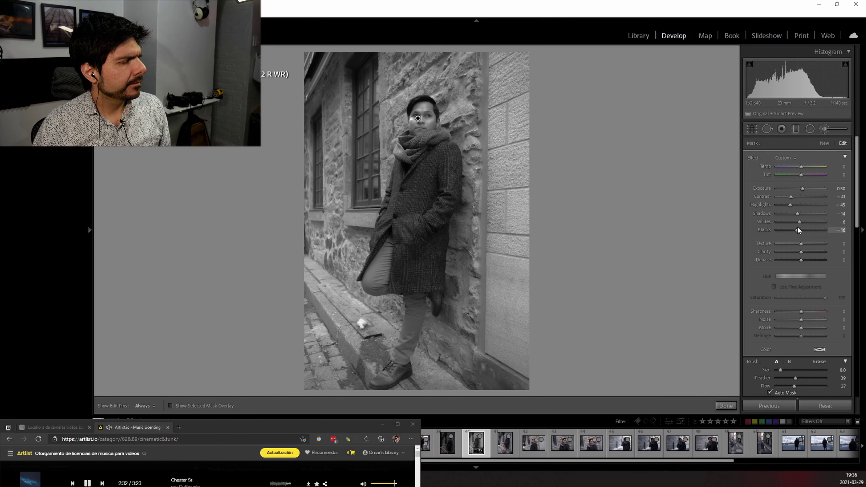
Finish the face brush adjustment and return to the global Basic panel
left_click(733, 407)
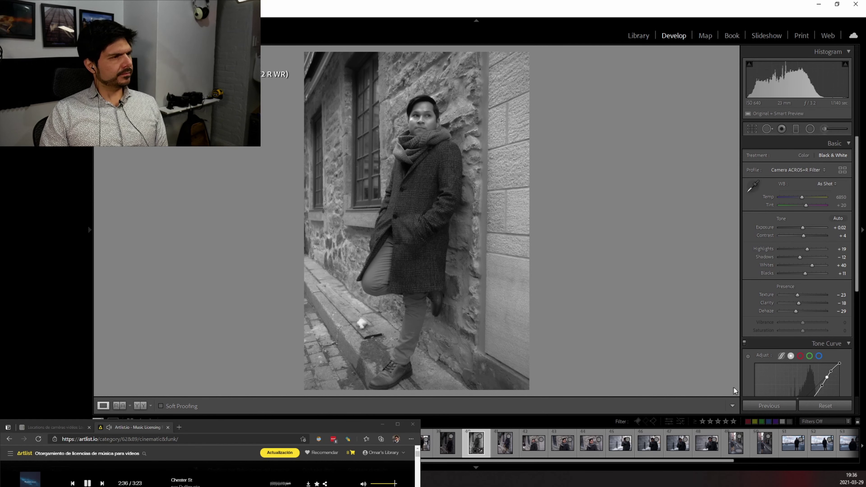